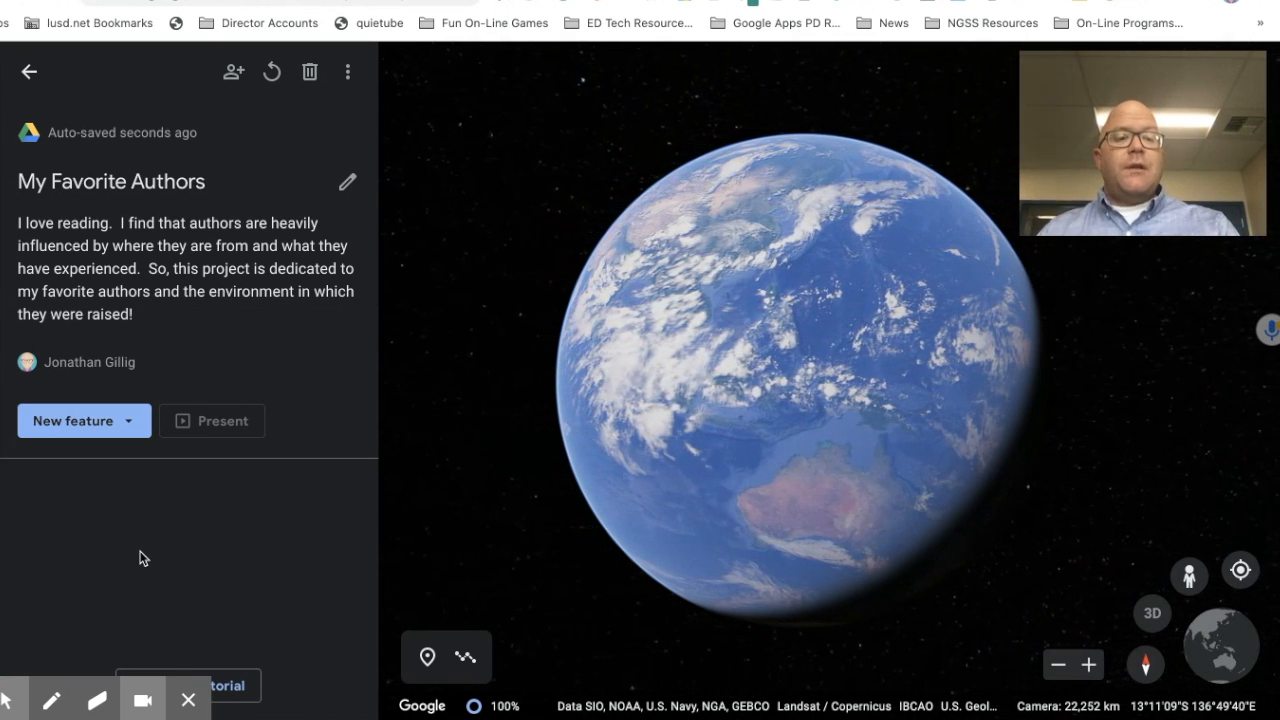
Step: Start a new search-to-add place and replace the search text with 'Fresno, CA'
left_click(124, 420)
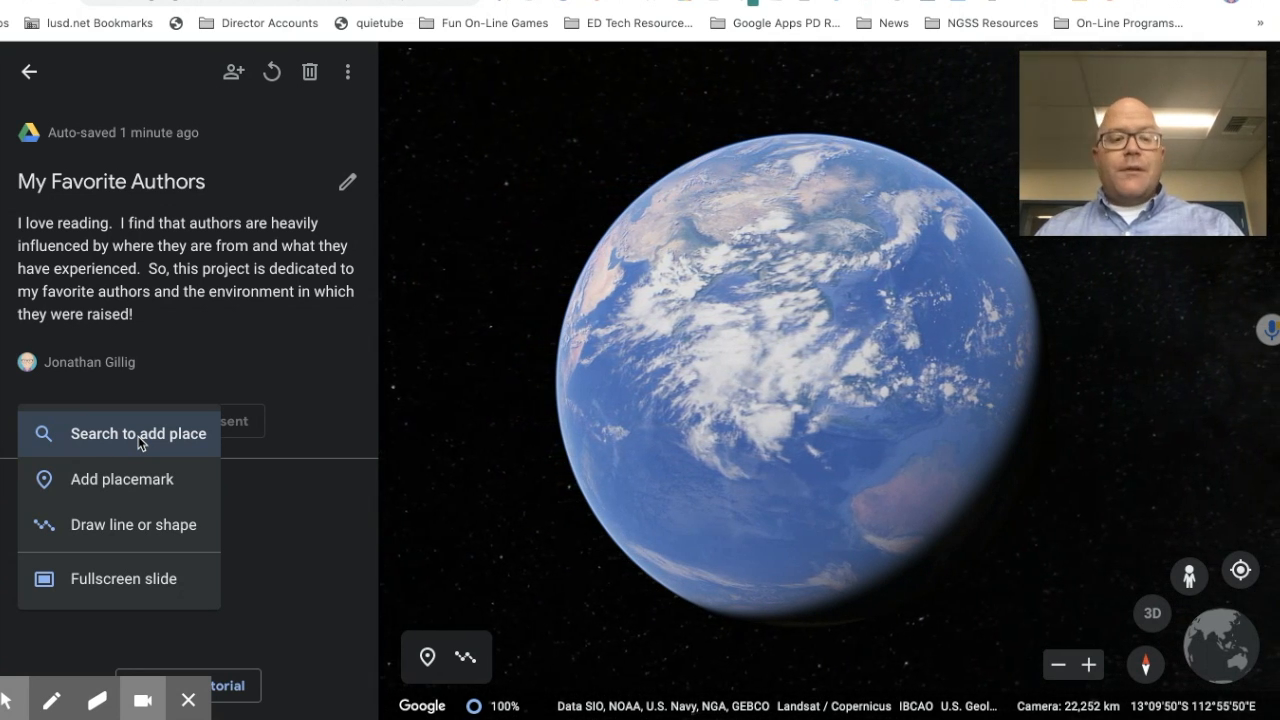
left_click(138, 434)
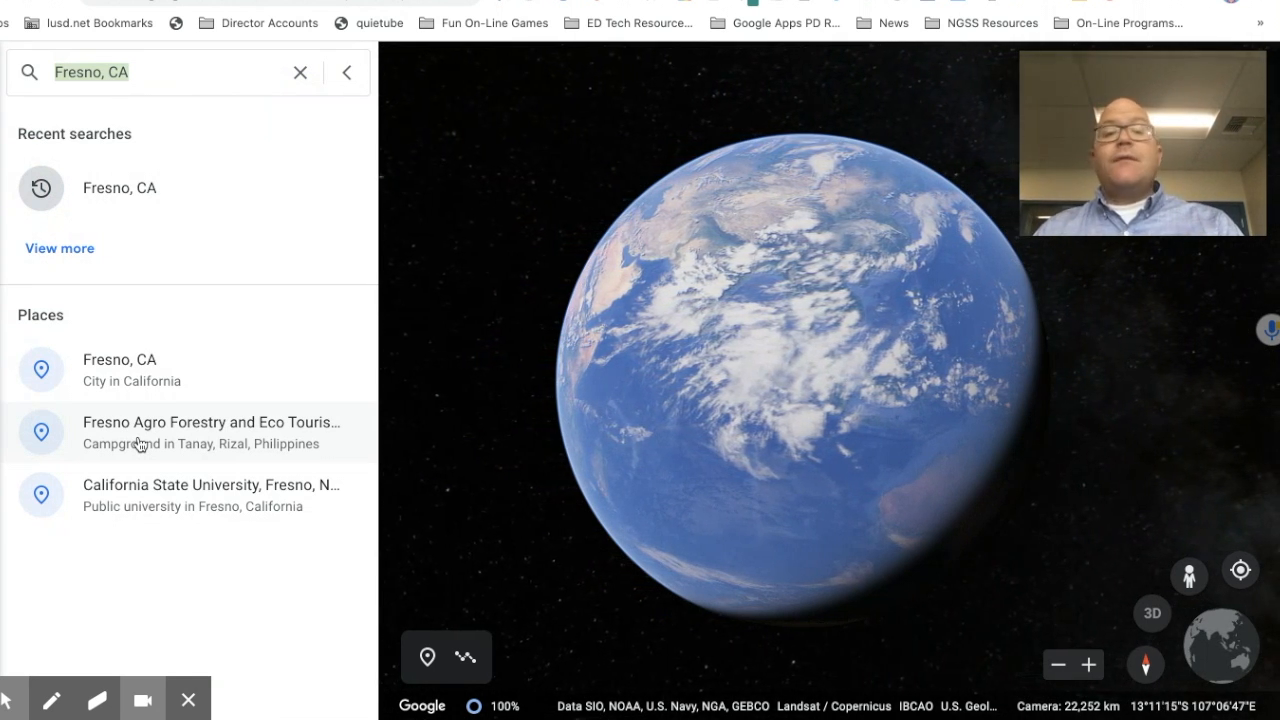
triple_click(151, 69)
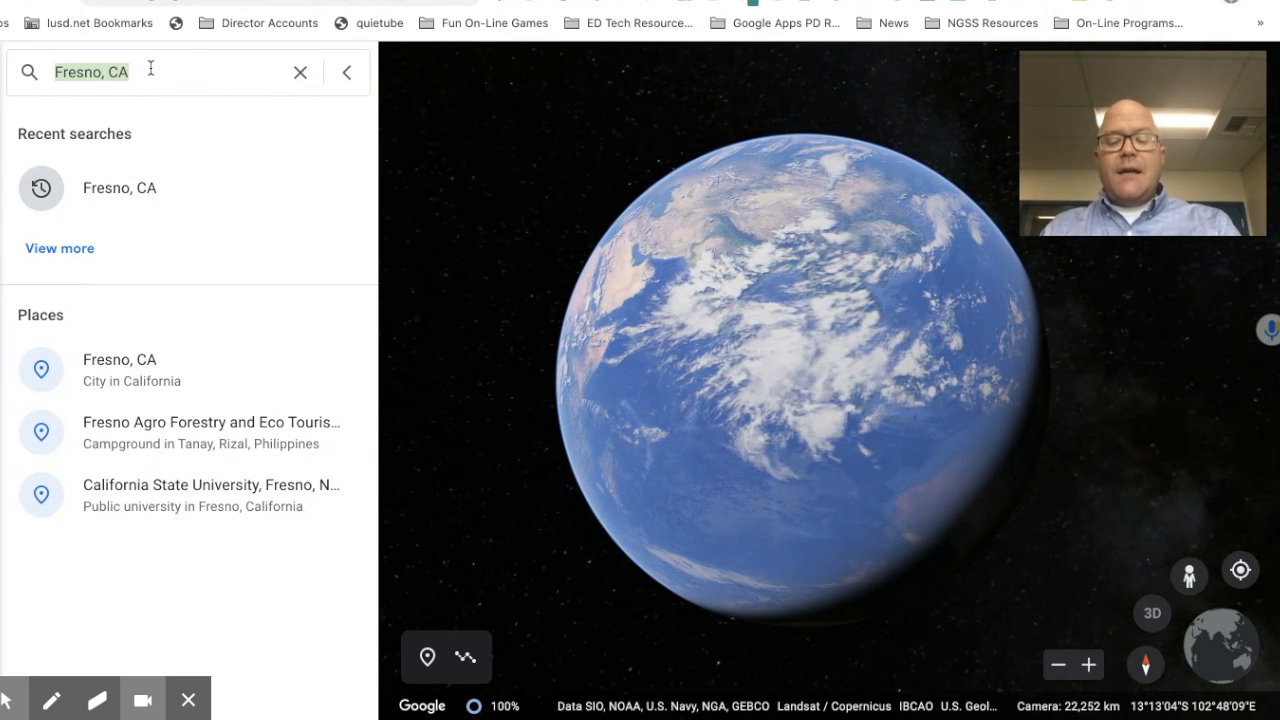
type("Fresn")
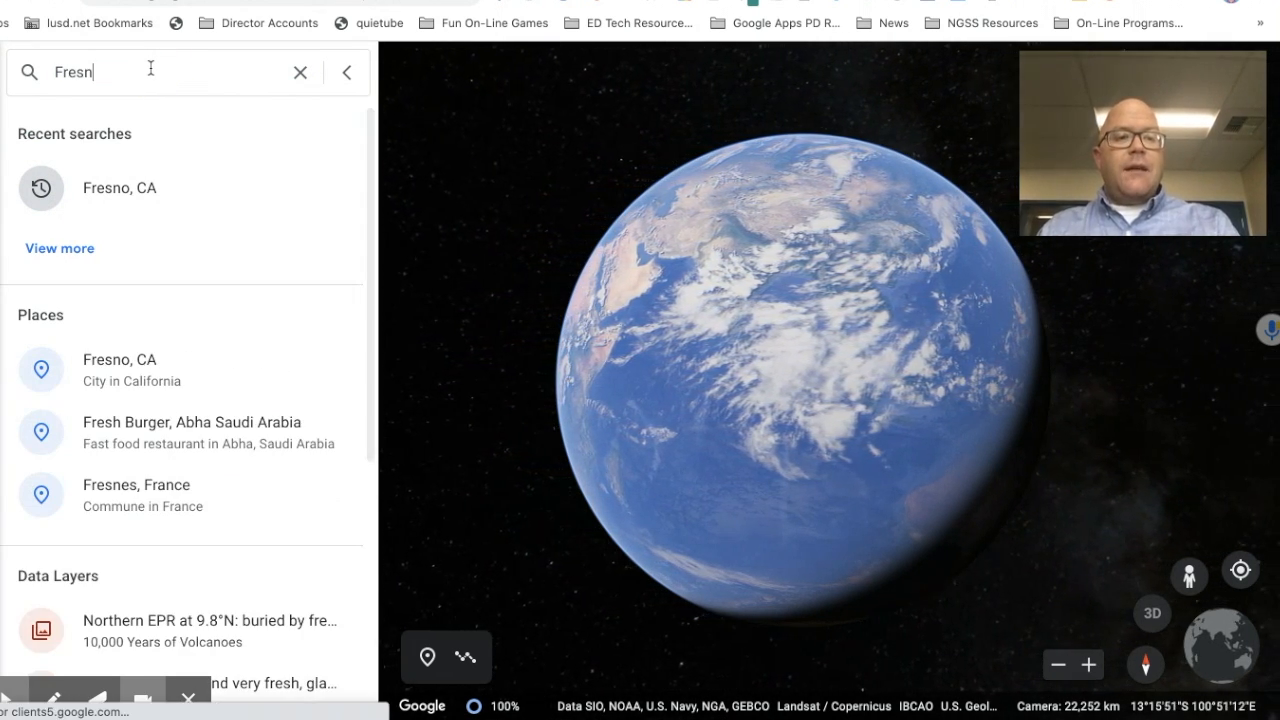
type("o, CA")
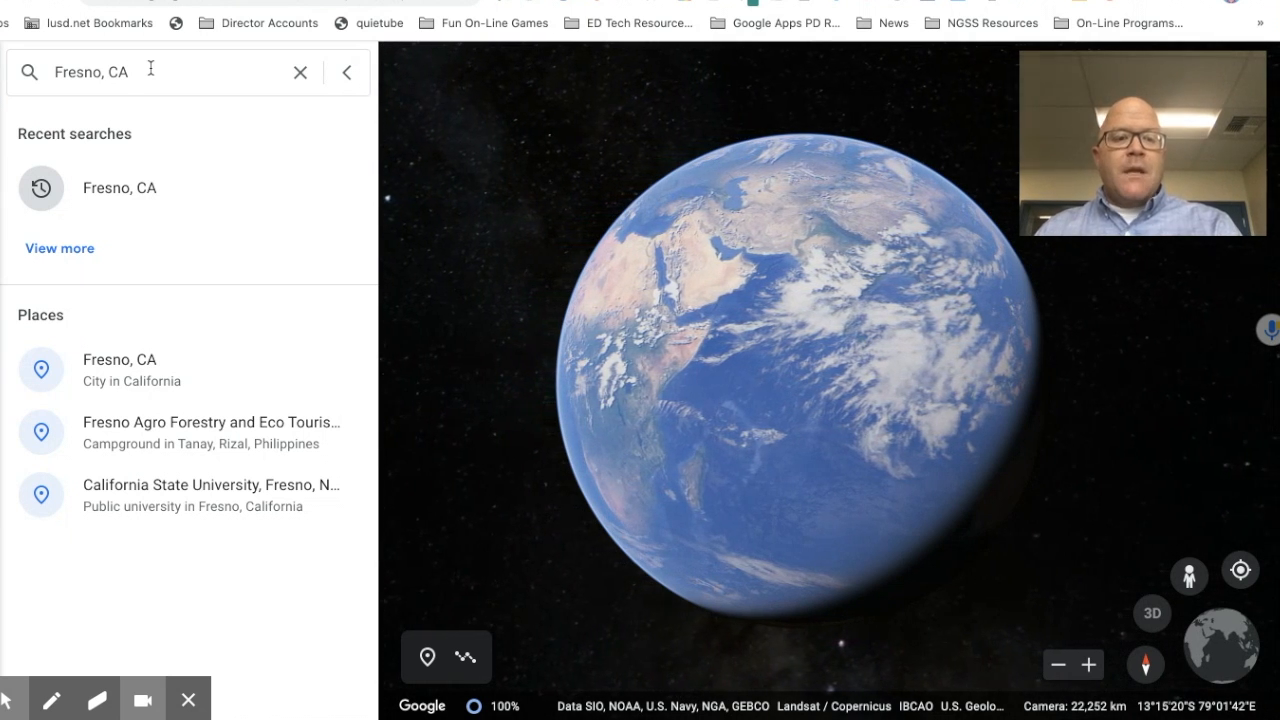
Step: Go to the Fresno, CA result and begin adding it to the project
left_click(125, 370)
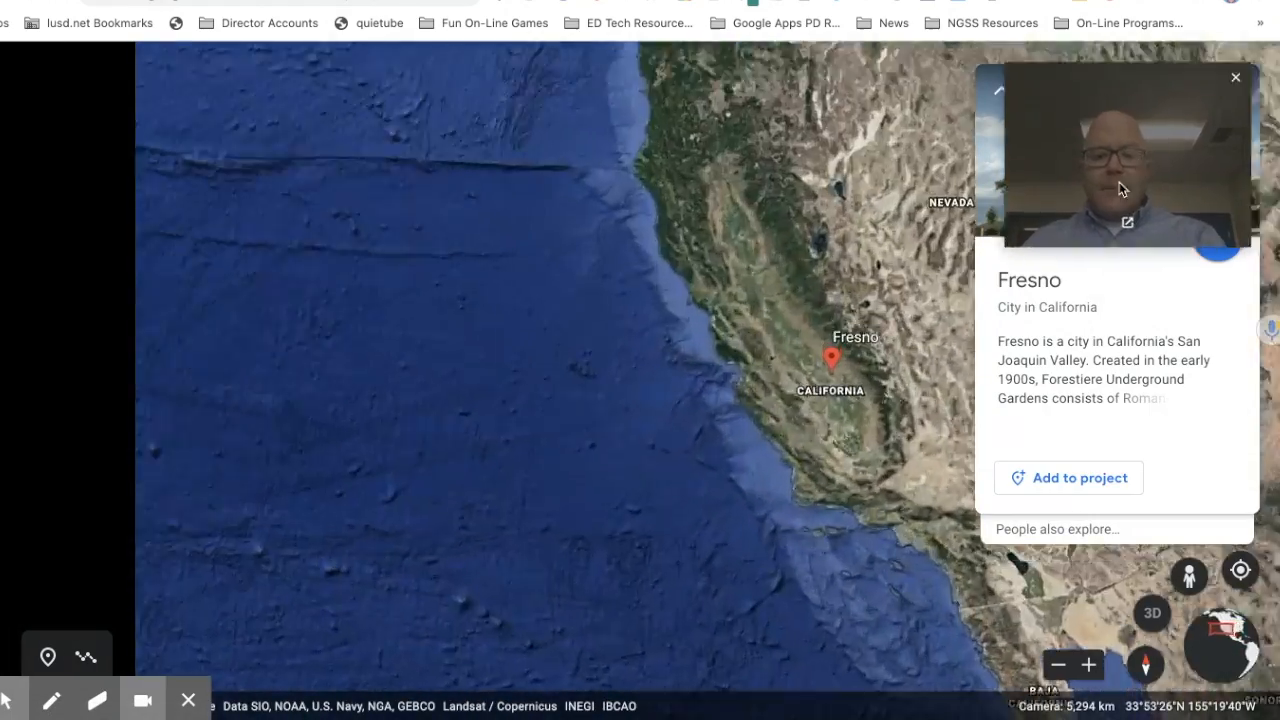
left_click_drag(1120, 188, 370, 610)
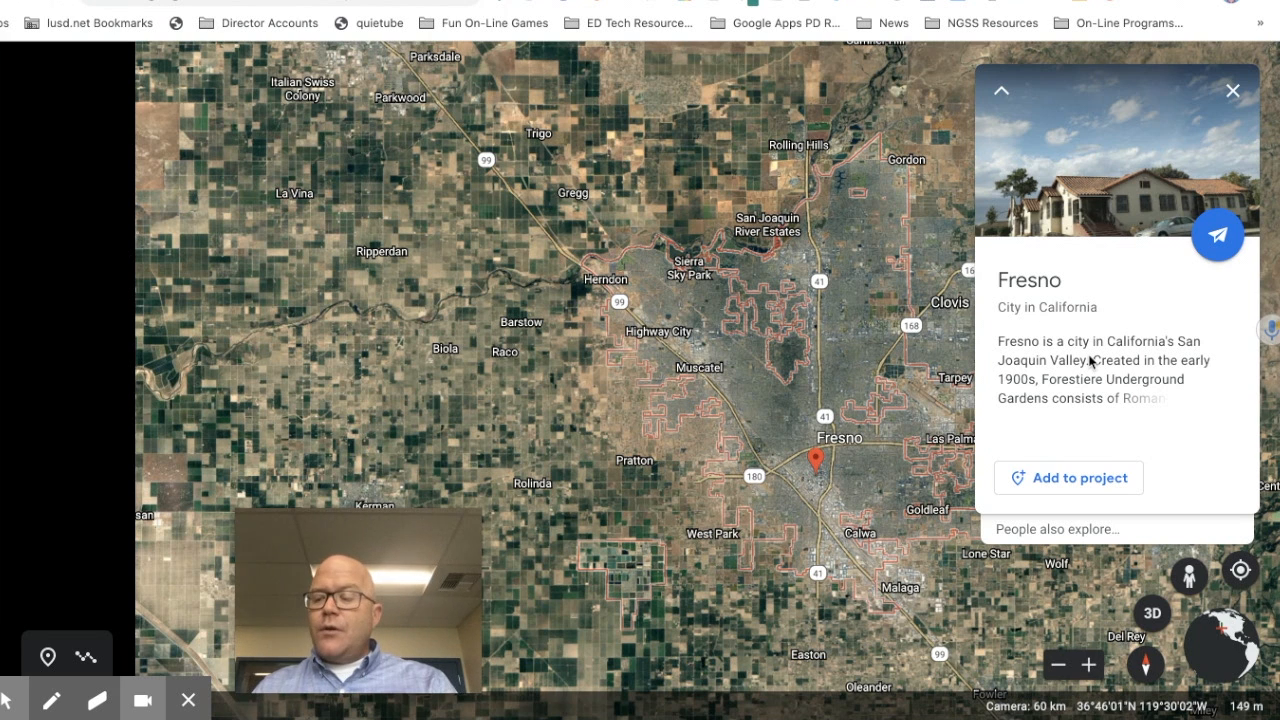
left_click(1083, 490)
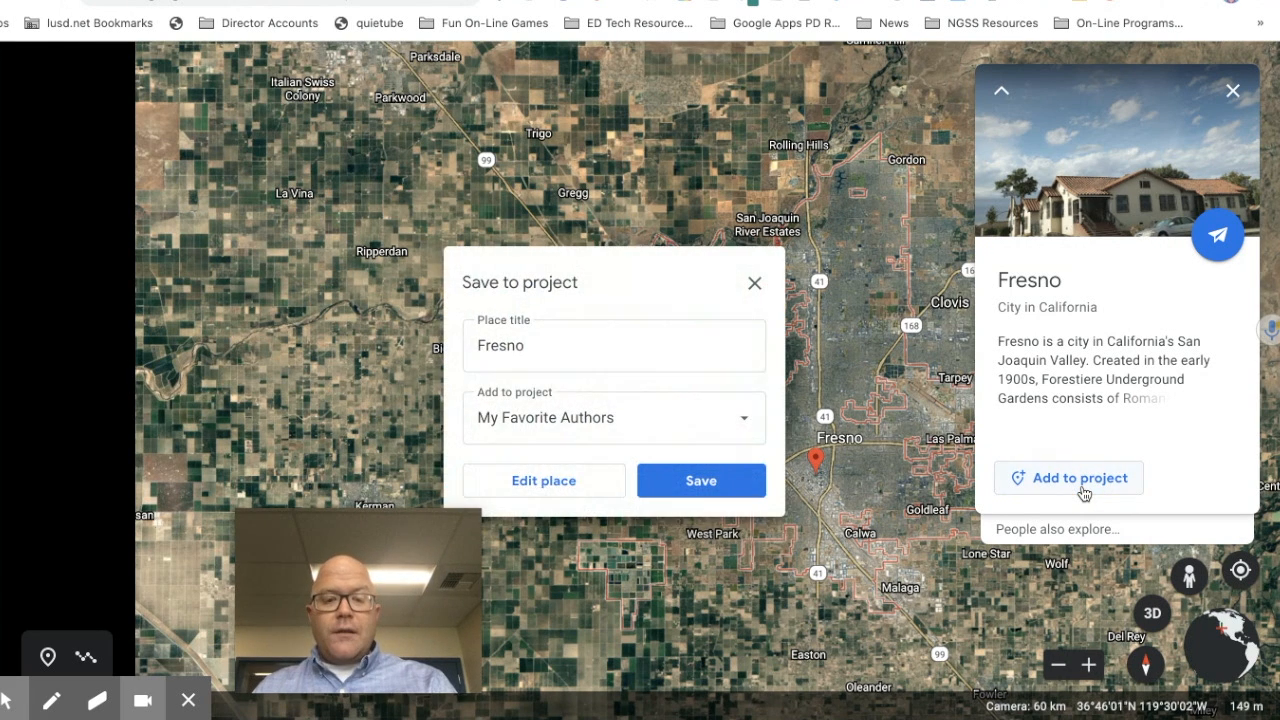
Step: Retitle the place 'Gary Soto's Birthplace - Fresno, CA' and save it
left_click(618, 240)
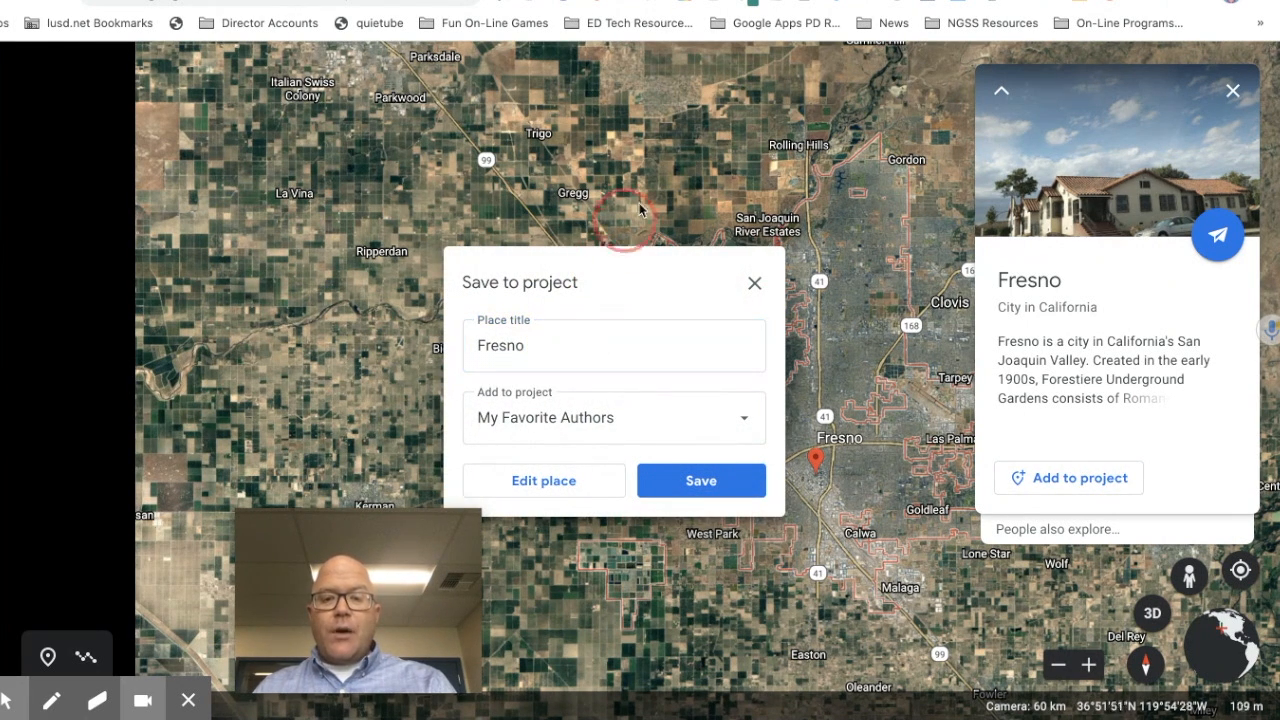
left_click_drag(329, 529, 276, 517)
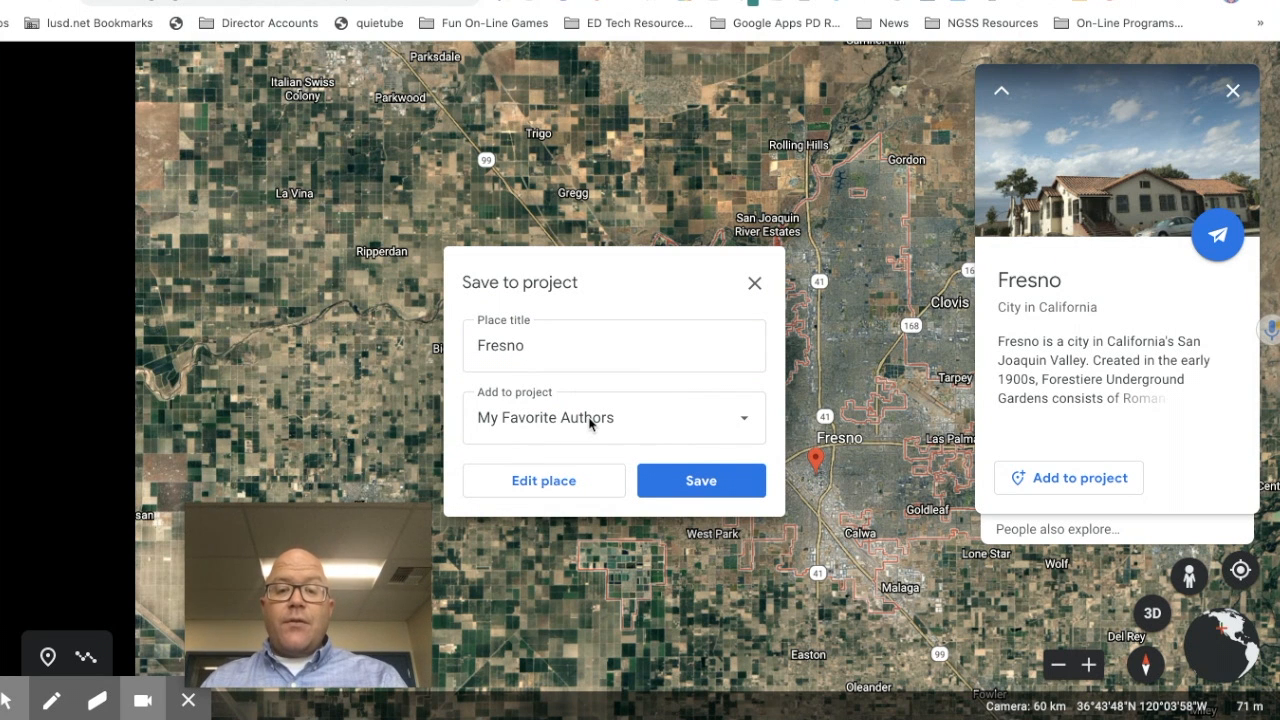
double_click(518, 345)
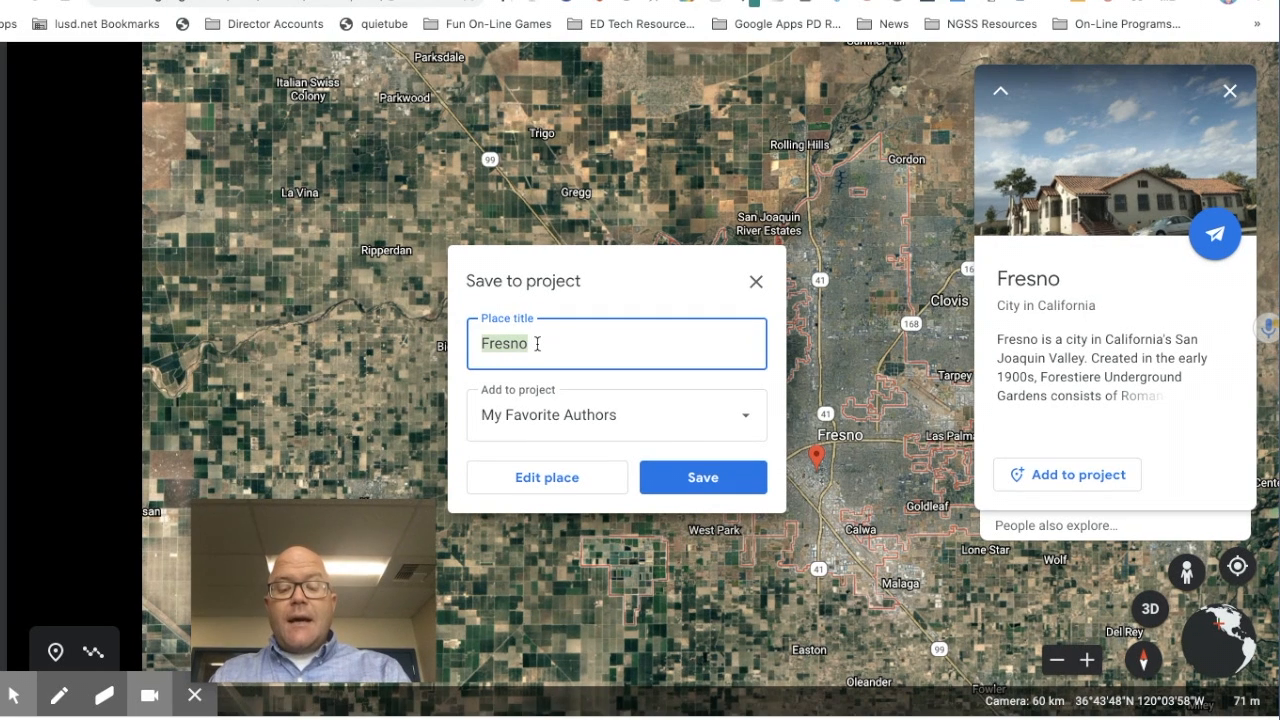
type("Gary Soto's Birthplace - Fresno, ")
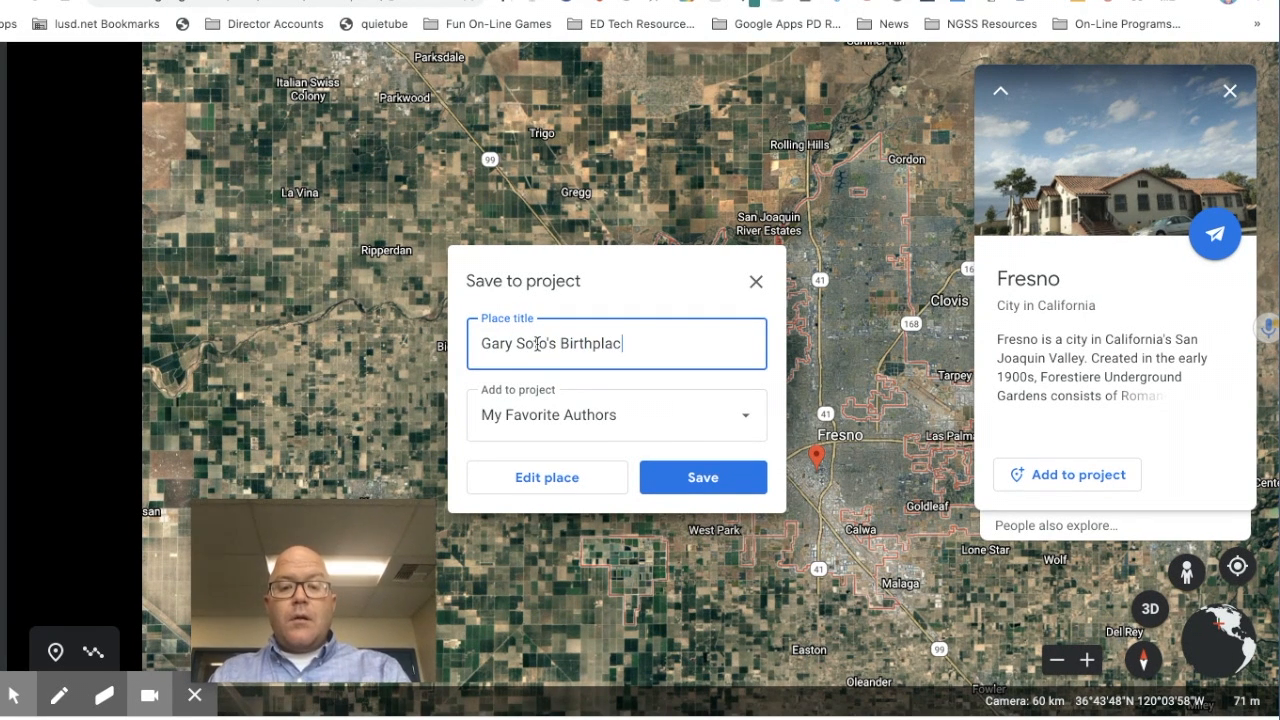
type("CA")
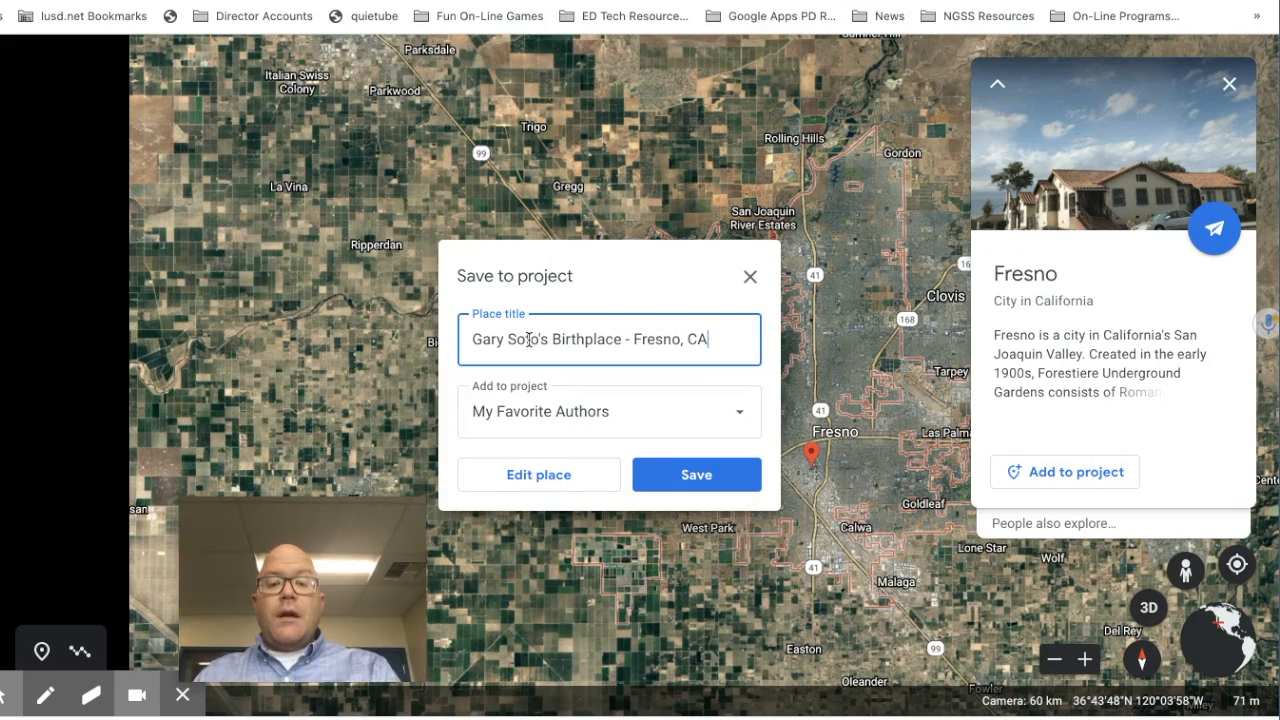
left_click(694, 476)
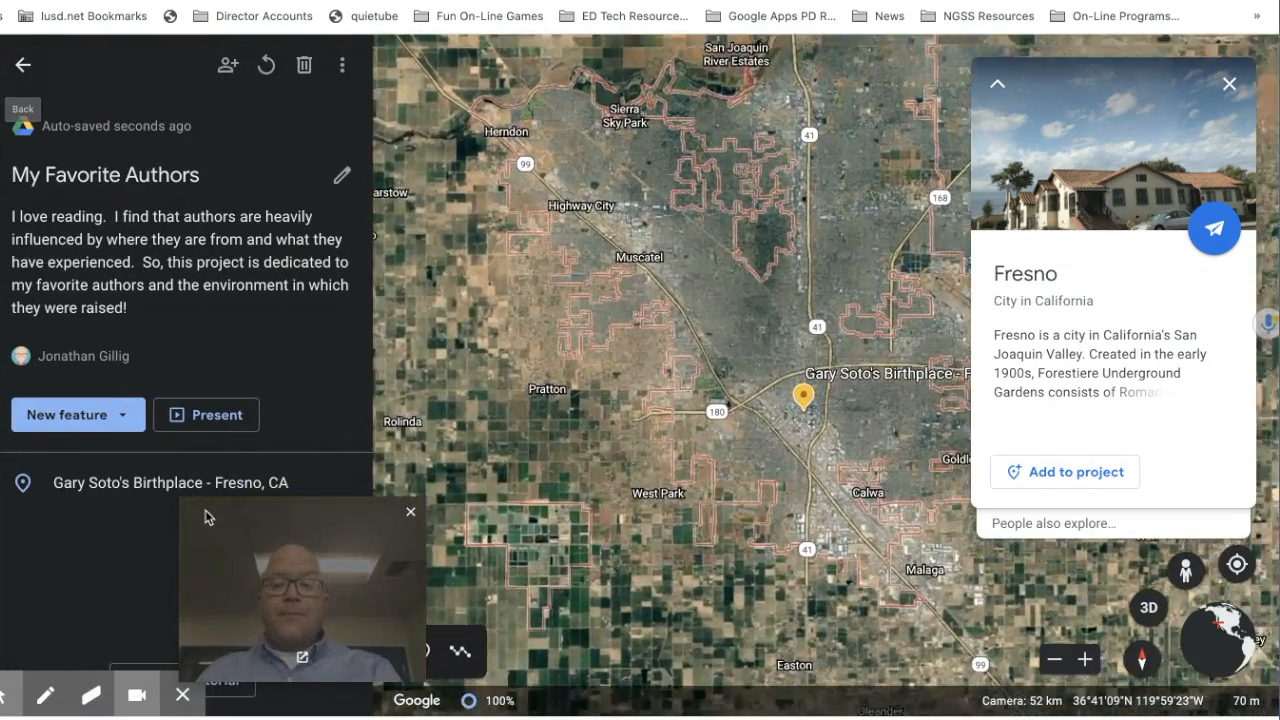
Step: Edit the Gary Soto's Birthplace - Fresno, CA placemark using its pencil icon
left_click_drag(203, 517, 965, 373)
left_click_drag(981, 318, 1057, 62)
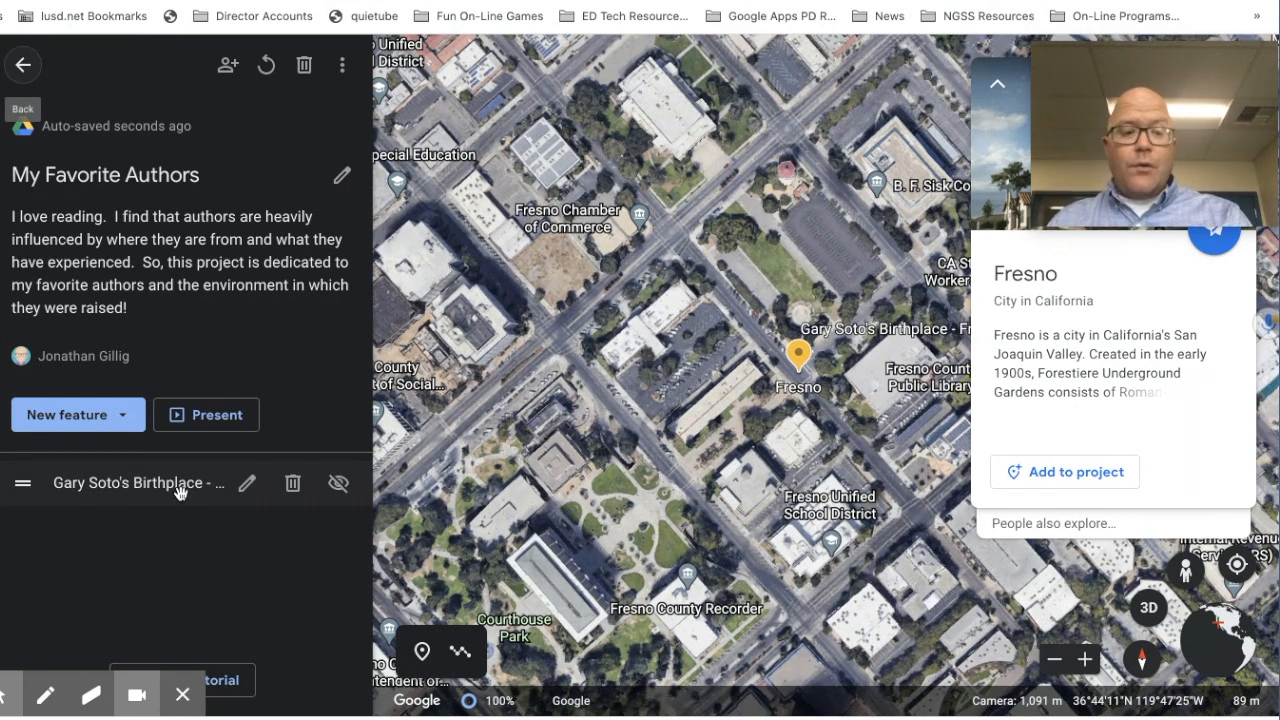
left_click(245, 484)
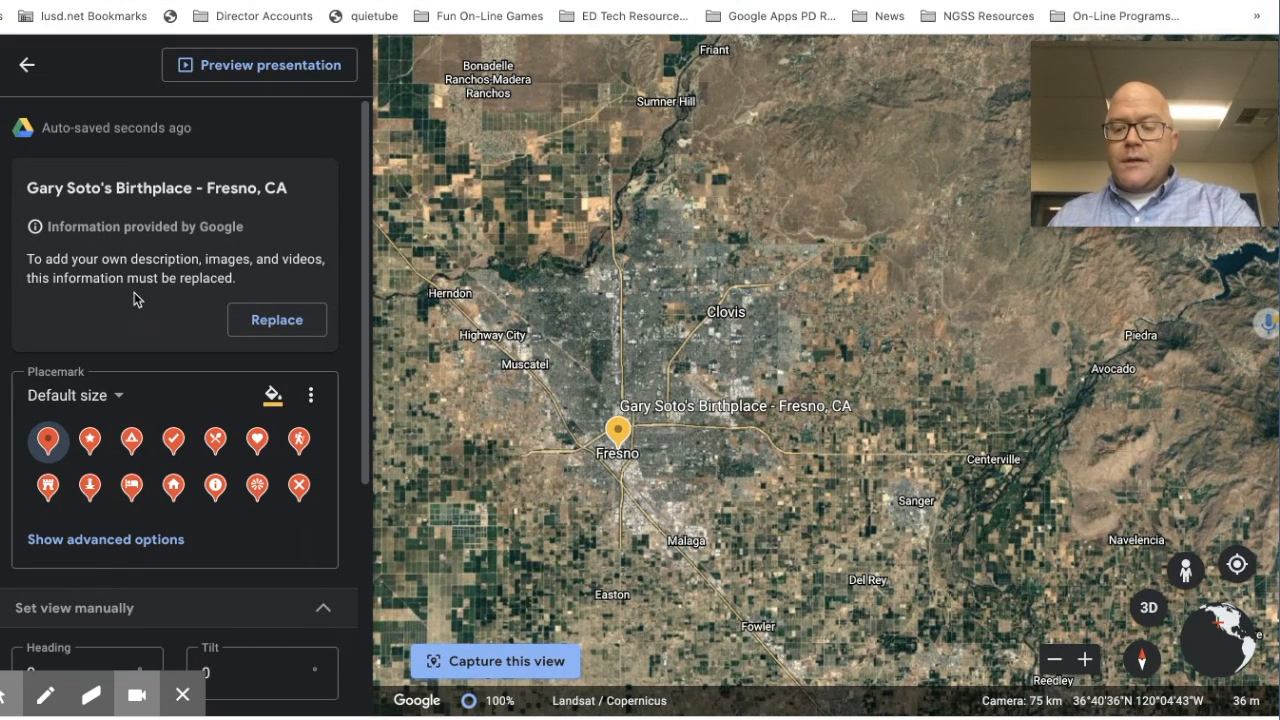
key("XF86MonBrightnessUp")
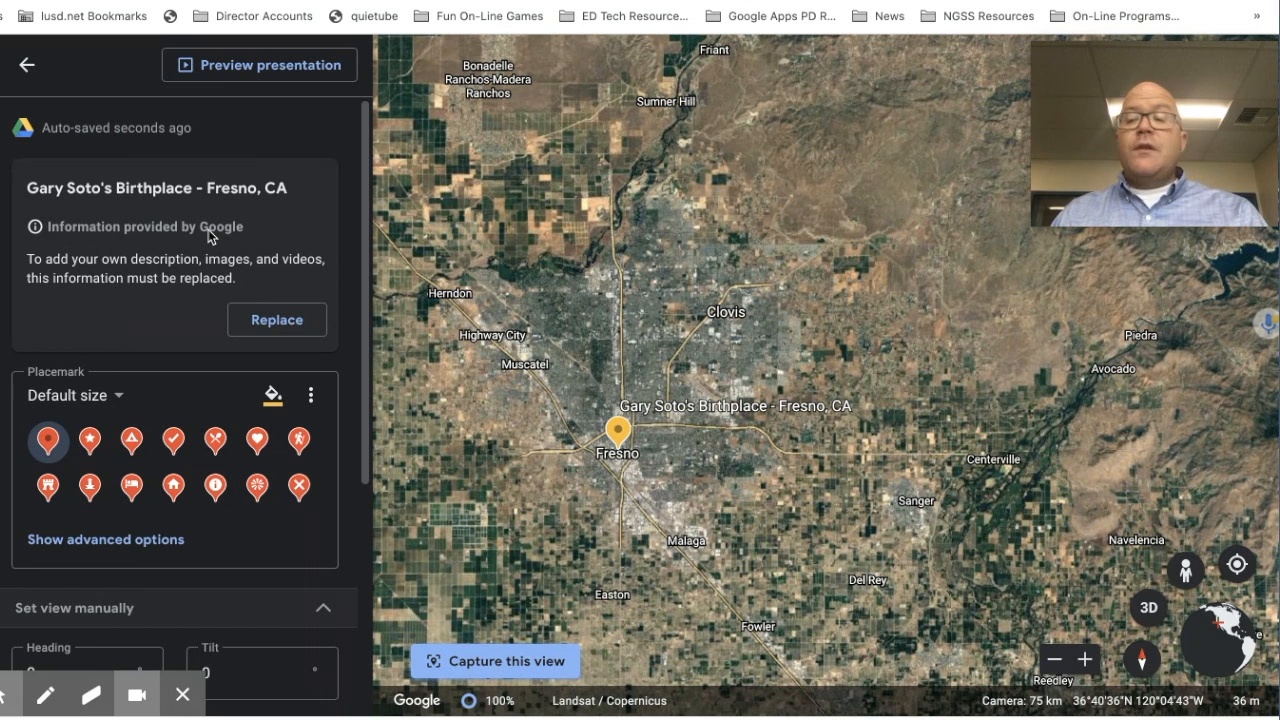
Step: Replace Google's info with editable fields and browse the image picker's Google Image, YouTube and Upload tabs
left_click(270, 322)
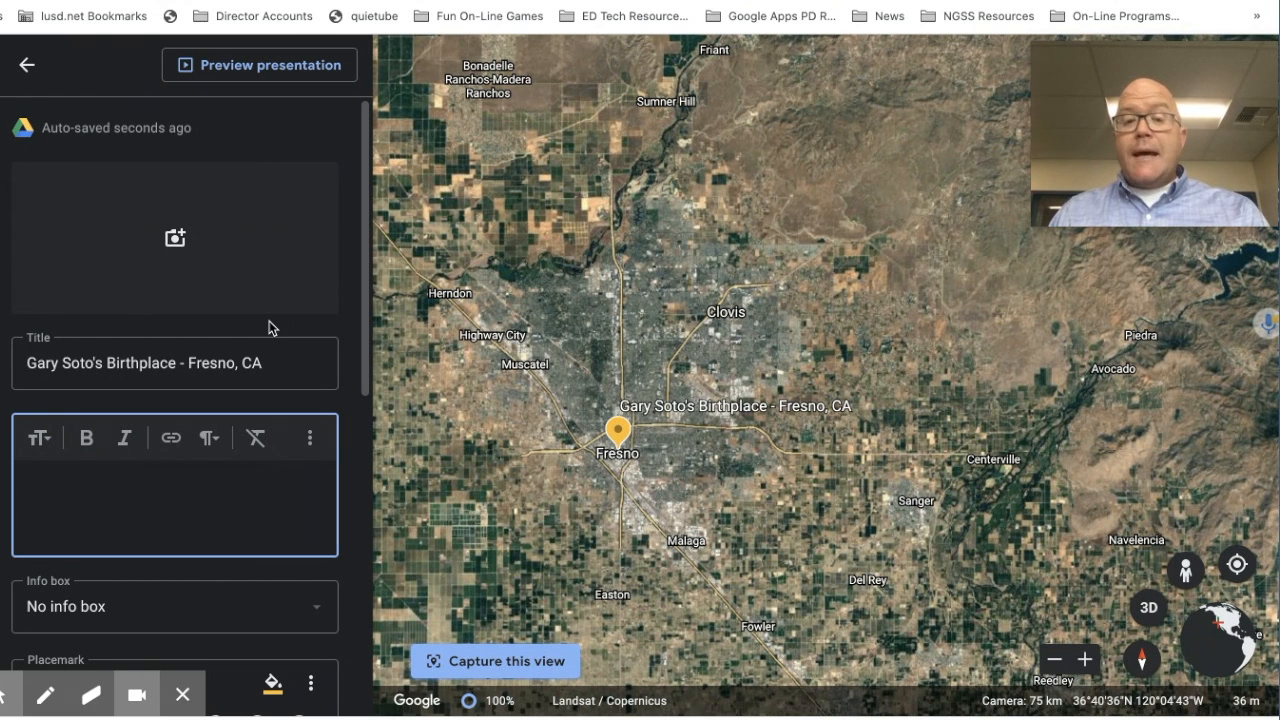
left_click(175, 240)
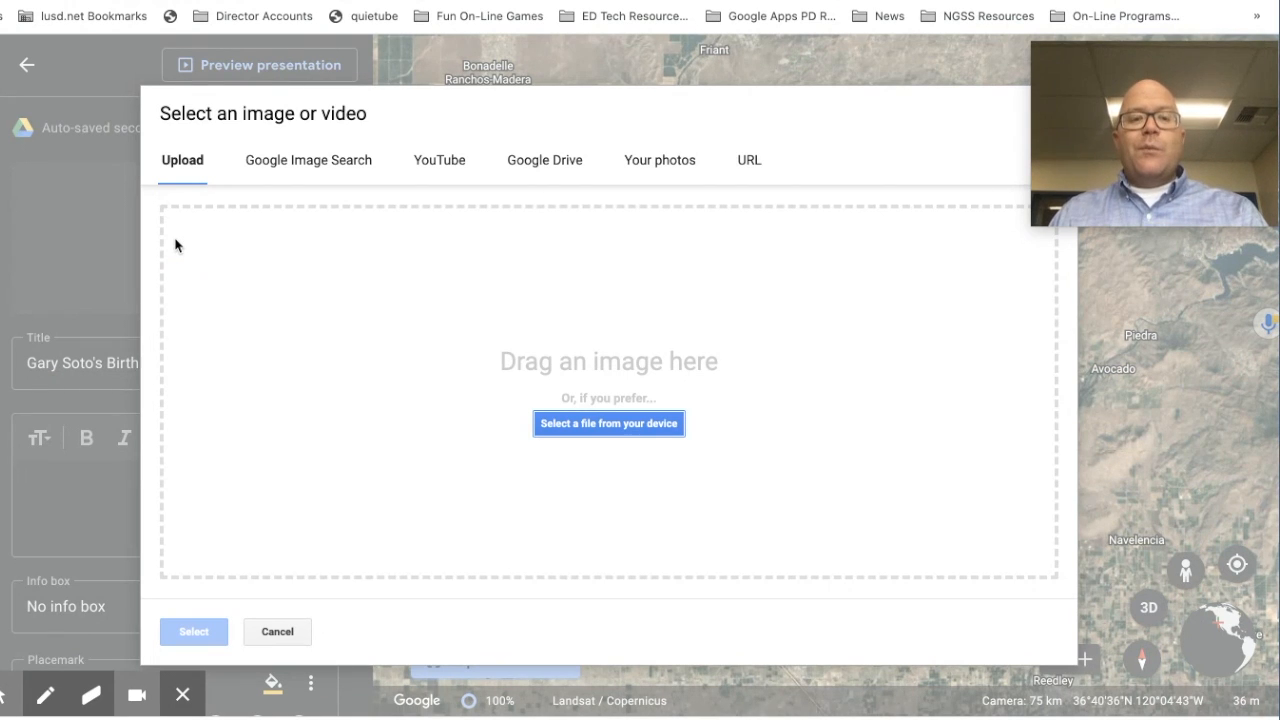
left_click(316, 163)
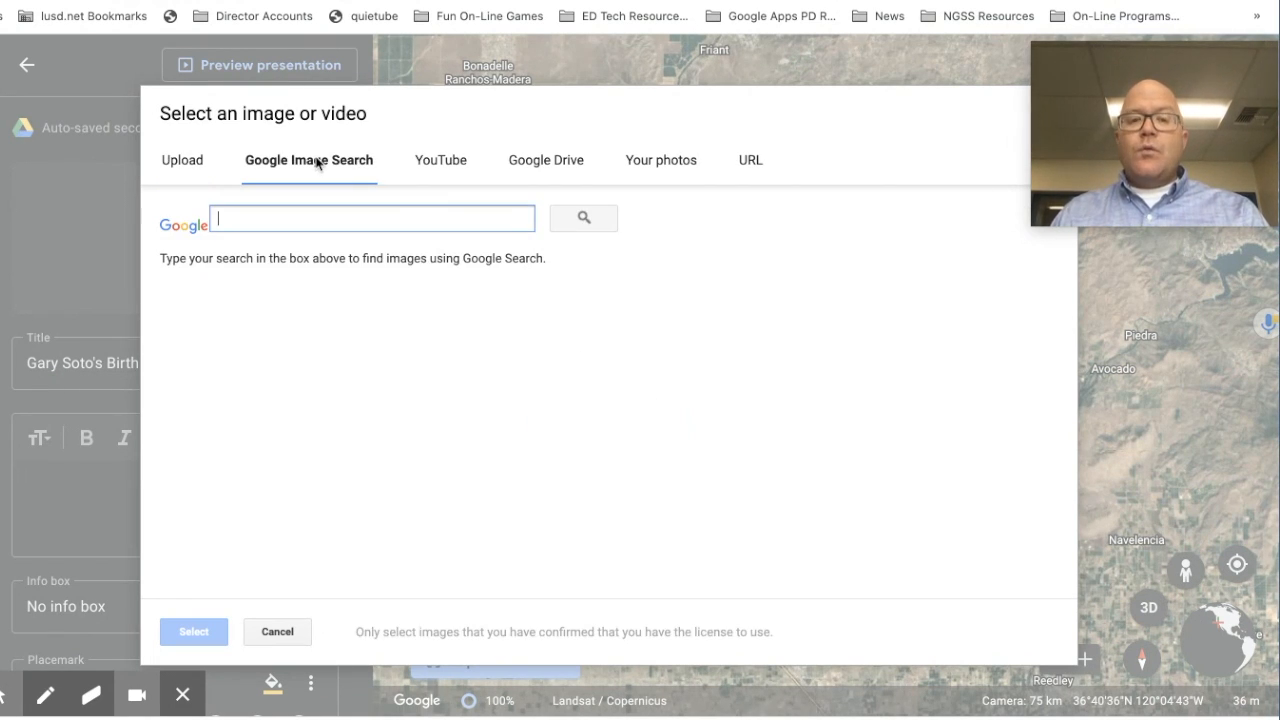
left_click(449, 164)
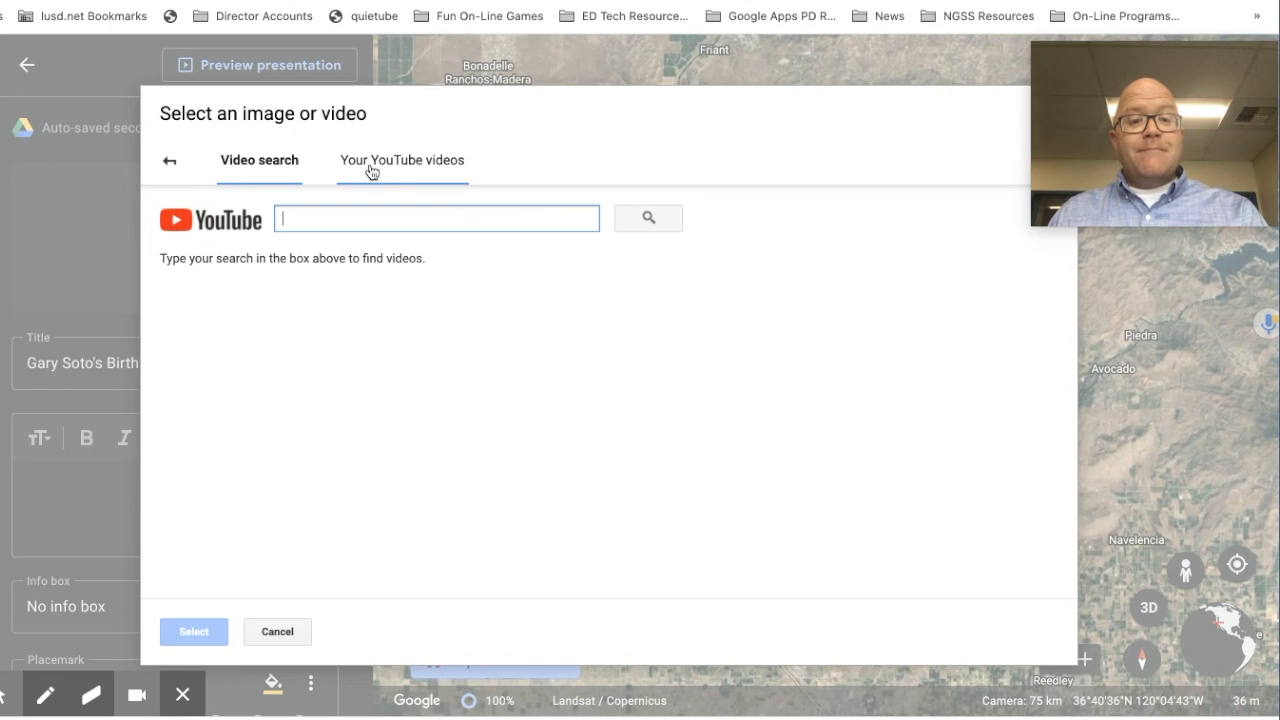
left_click(170, 161)
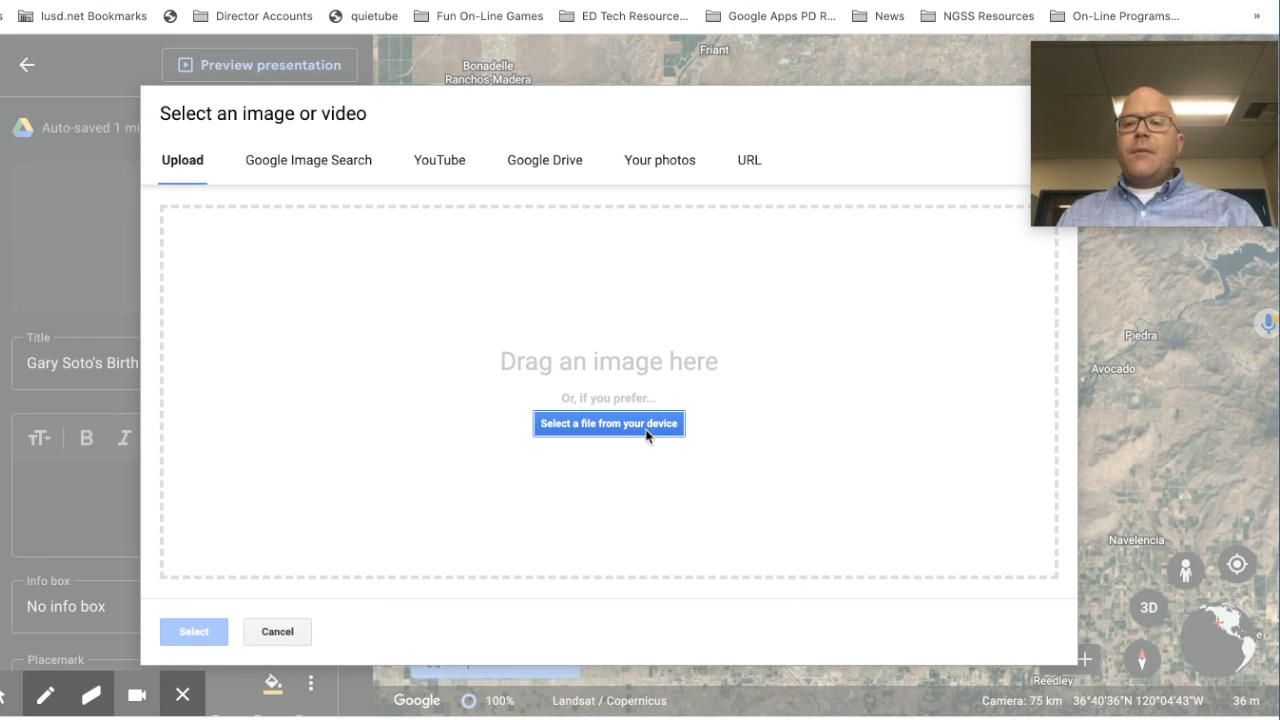
Step: Search Google Images for 'Gary Soto' and add the third result as the placemark photo
left_click(305, 165)
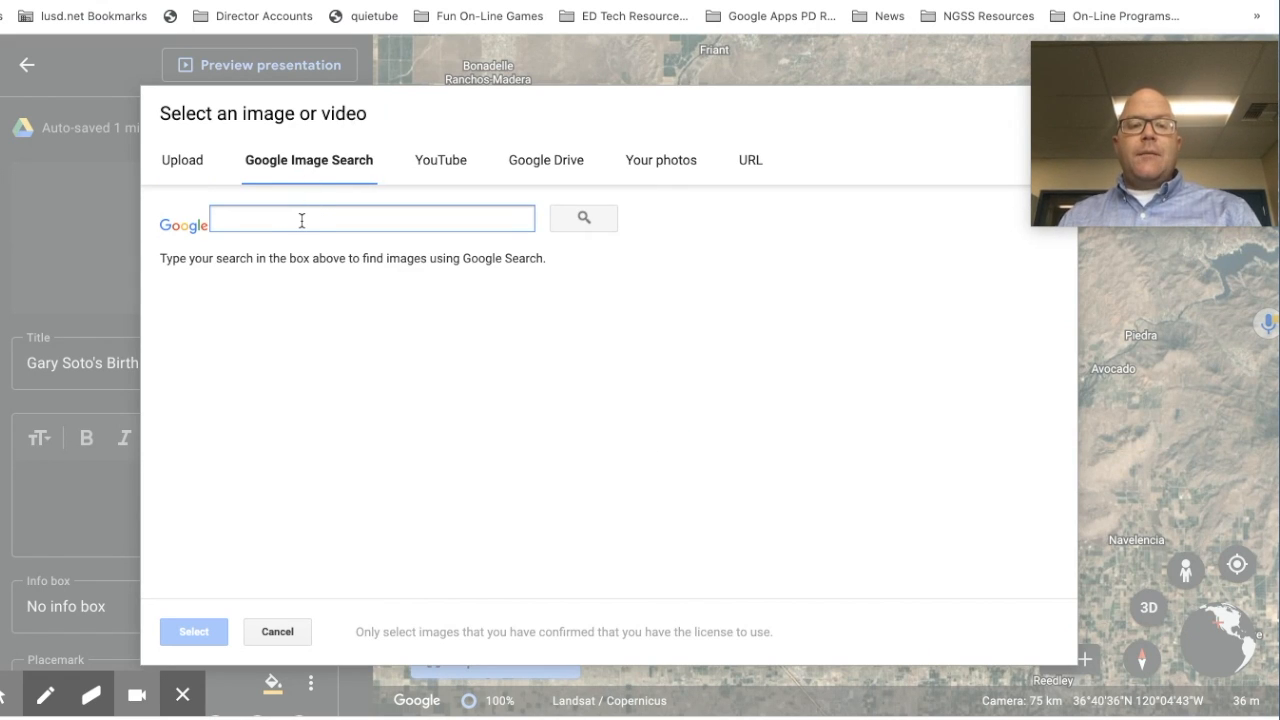
type("Gary Soto")
key("Return")
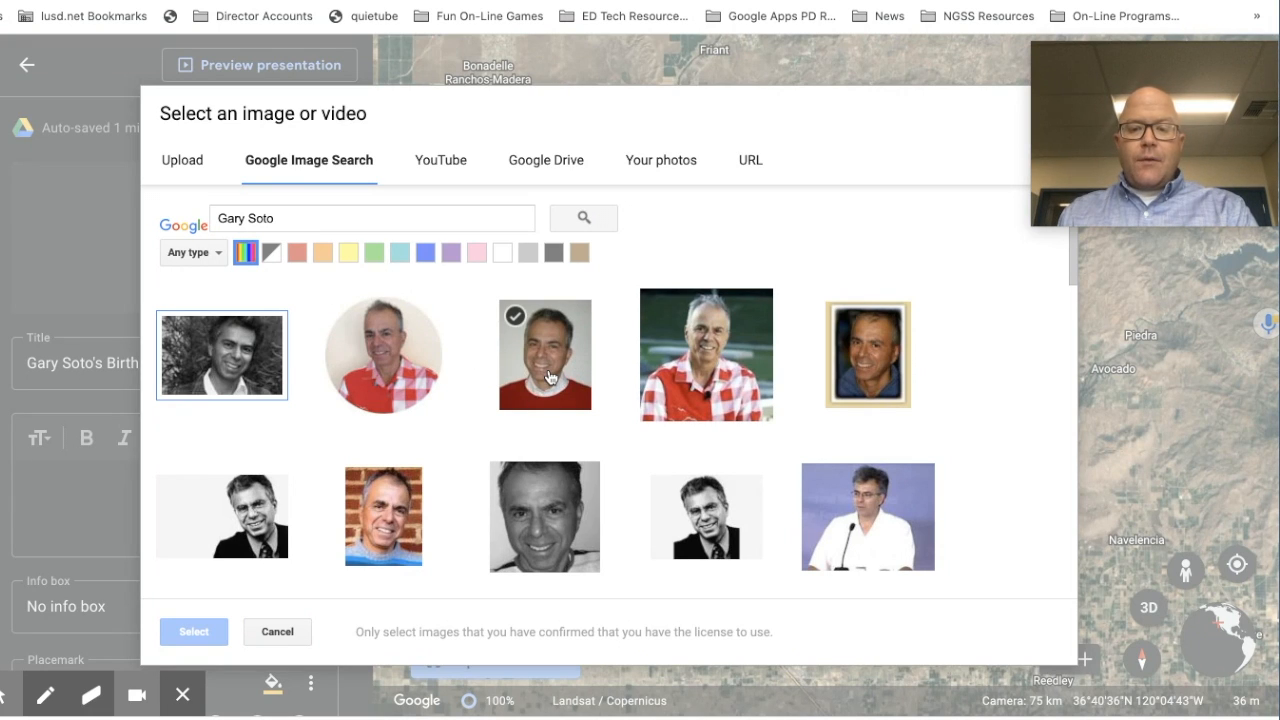
left_click(549, 377)
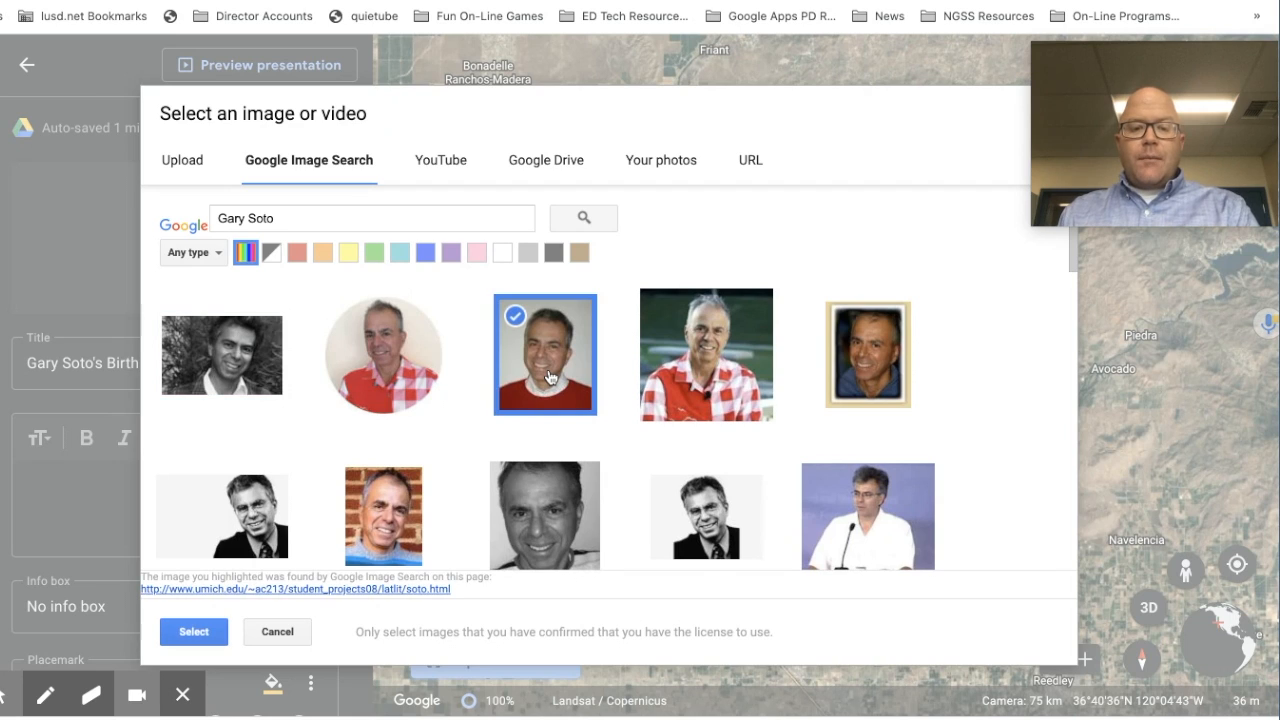
left_click(190, 632)
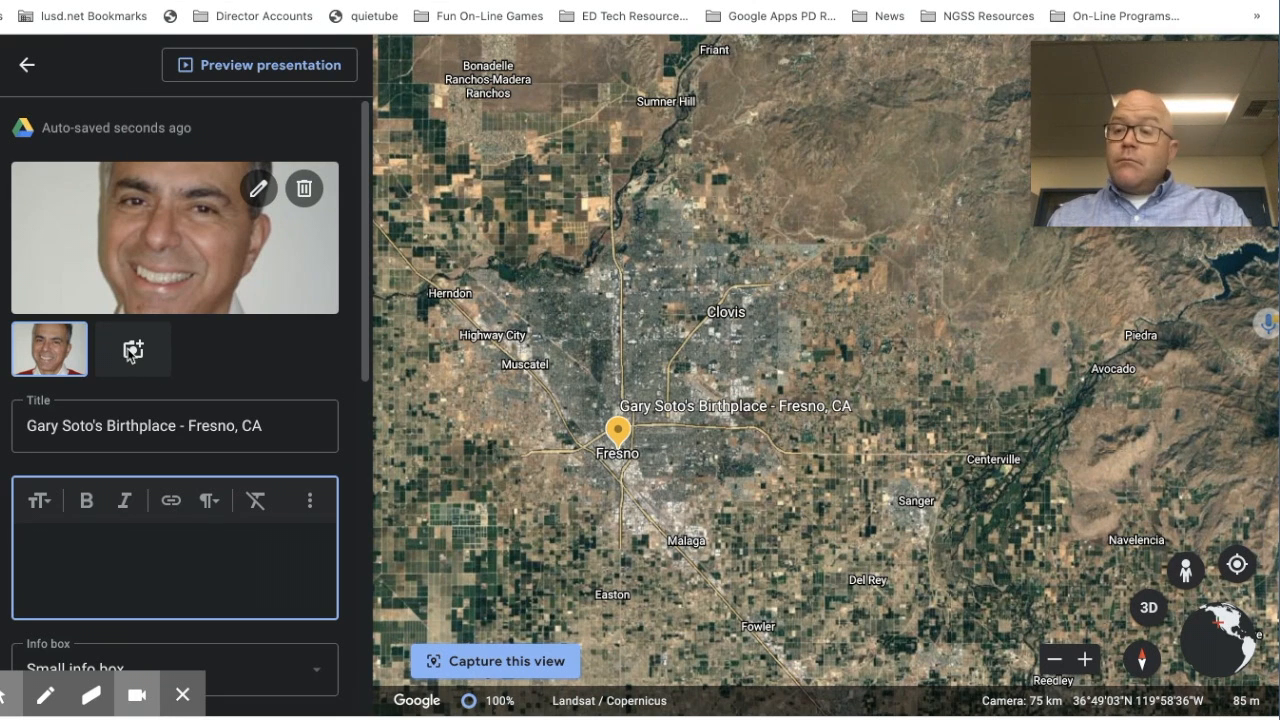
left_click(210, 349)
Step: Search images for 'baseball' and add the first result as a second placemark image
left_click(133, 350)
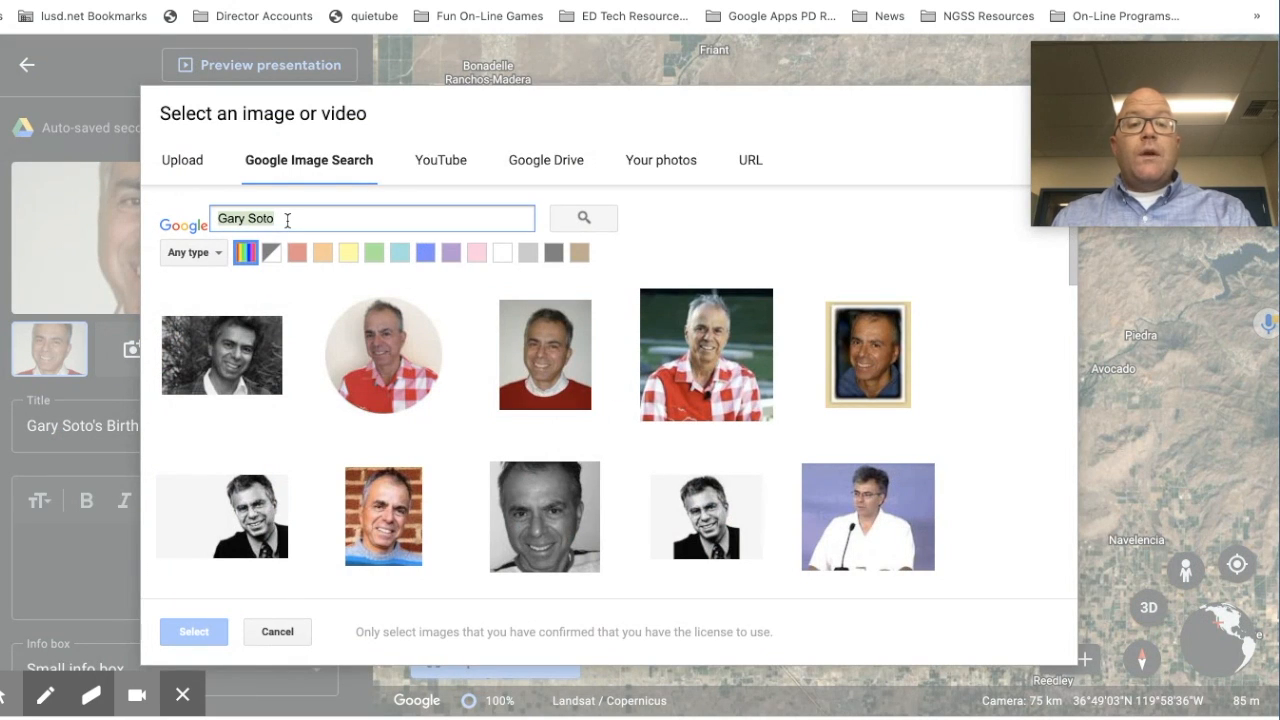
type("baseball")
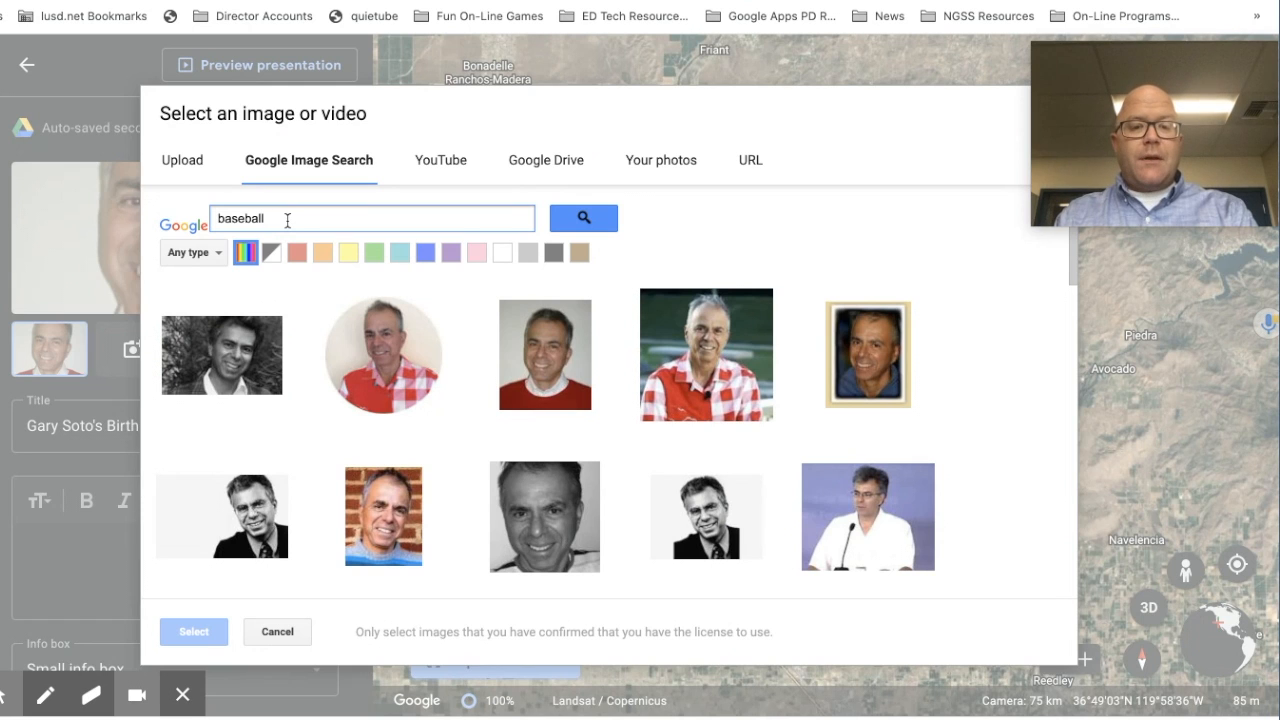
key("Return")
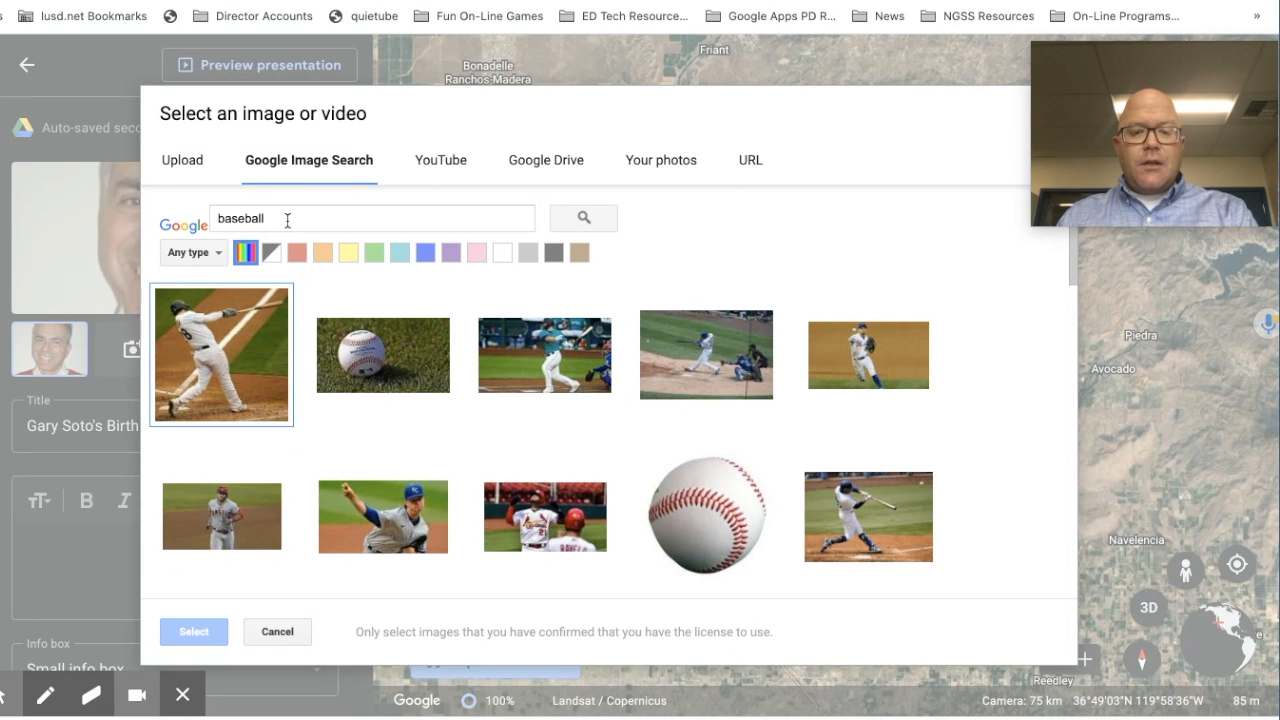
double_click(209, 375)
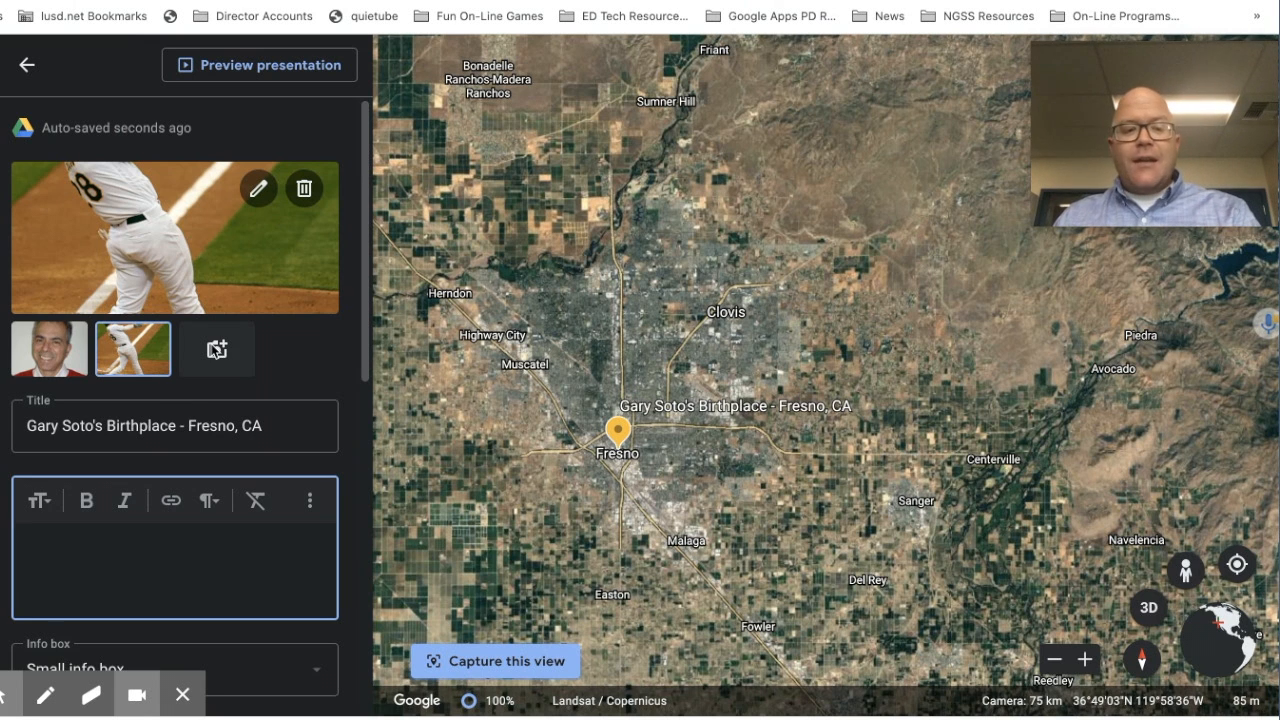
scroll(211, 345, "down", 3)
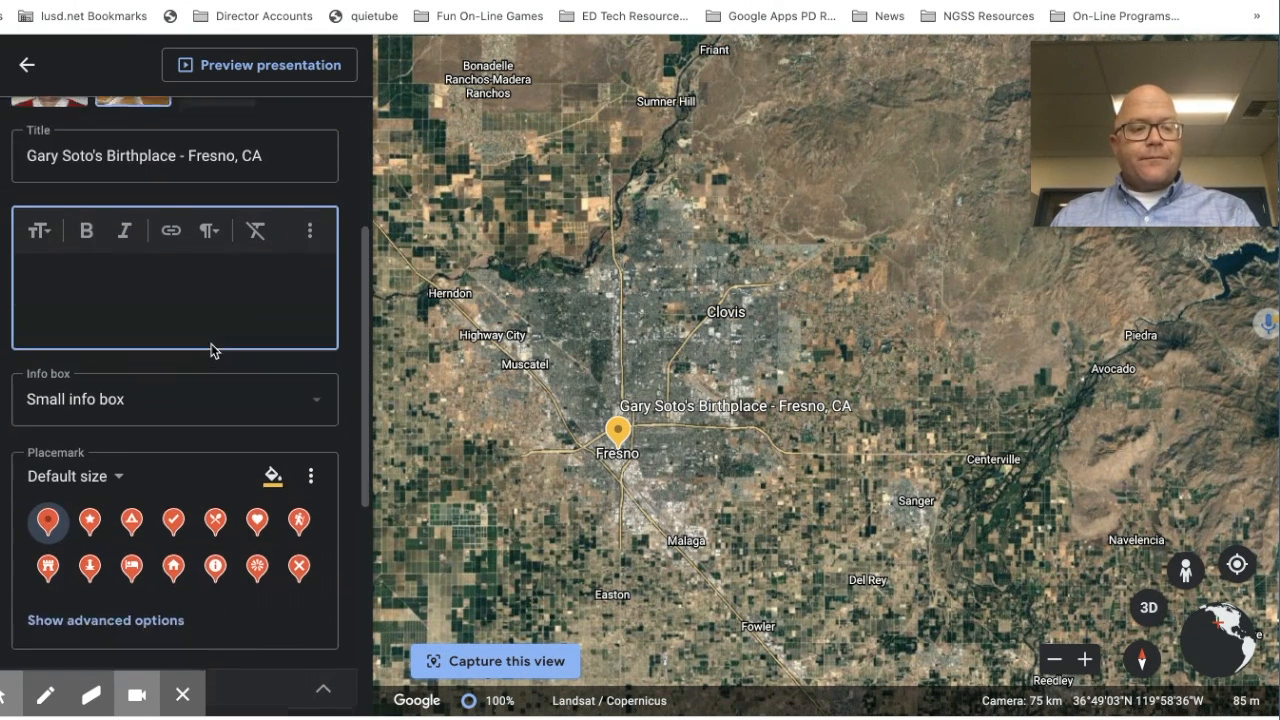
Step: Write the description on Gary Soto's Fresno birth, heritage pride and growing-up stories
left_click(39, 263)
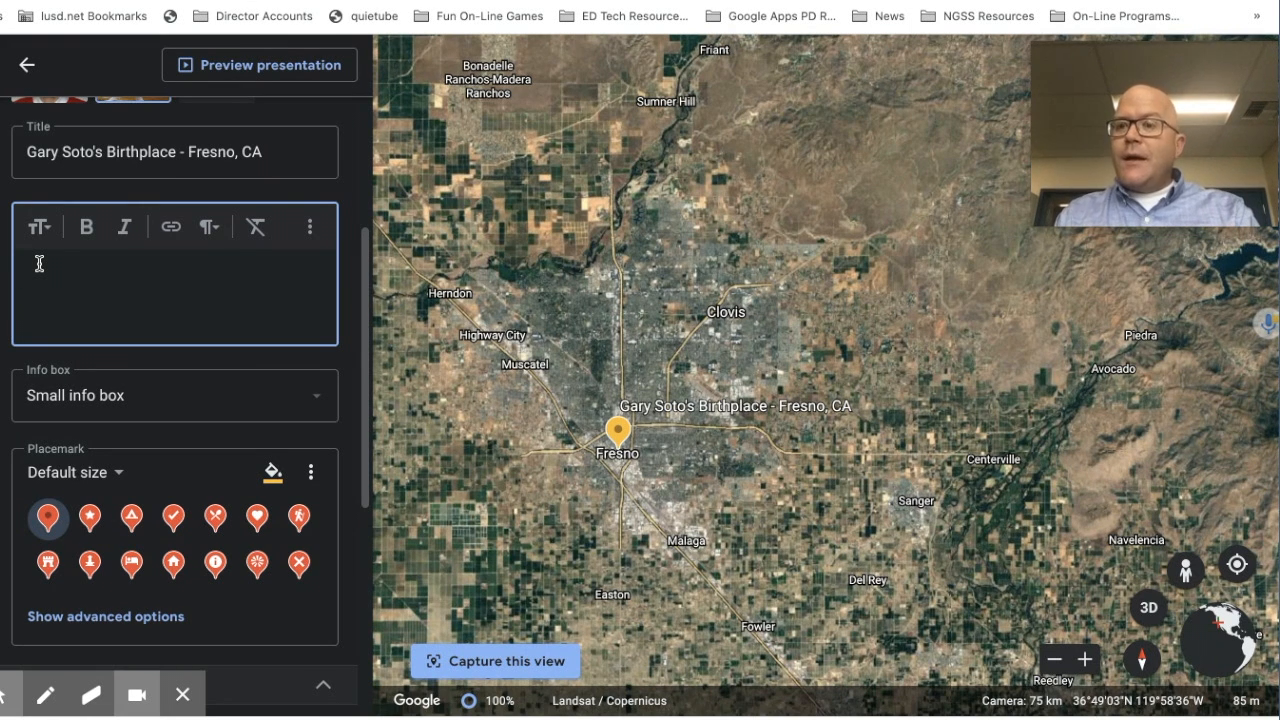
type("Fresno is the birthplace of Gary Sot")
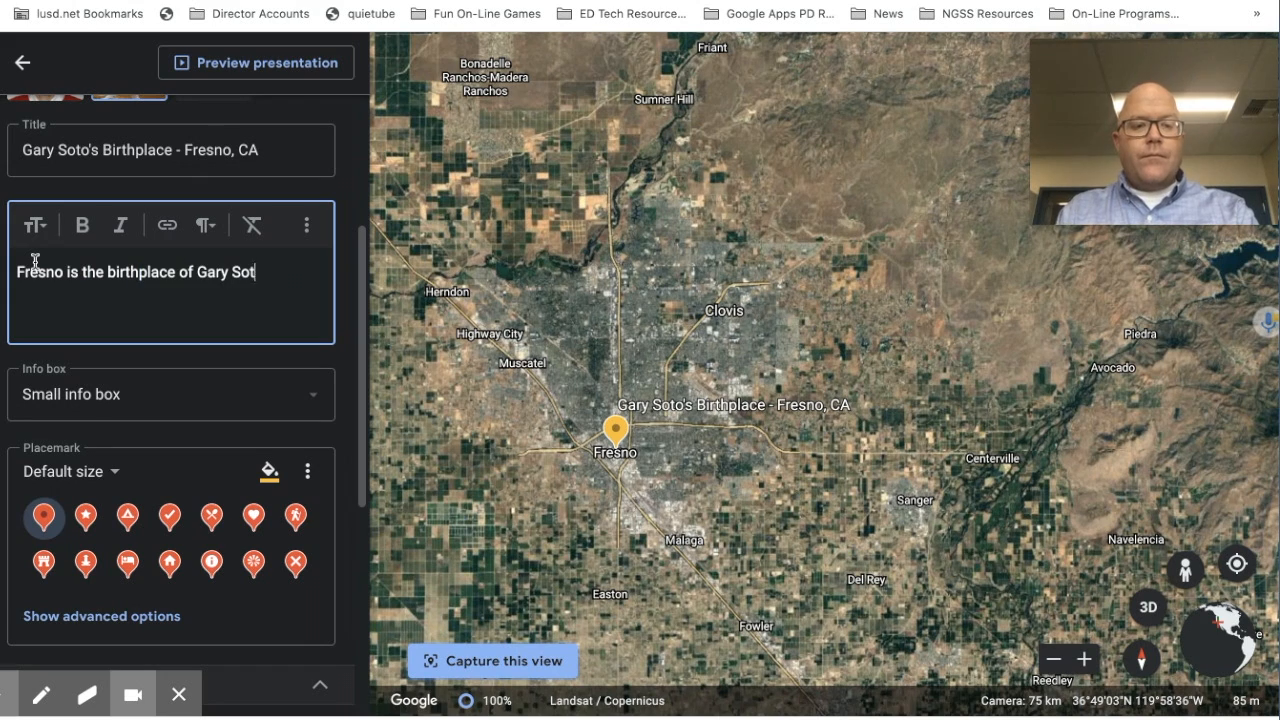
type("o.  He often talks about how proud he is of his heritage.  Born to immigrants, he often w")
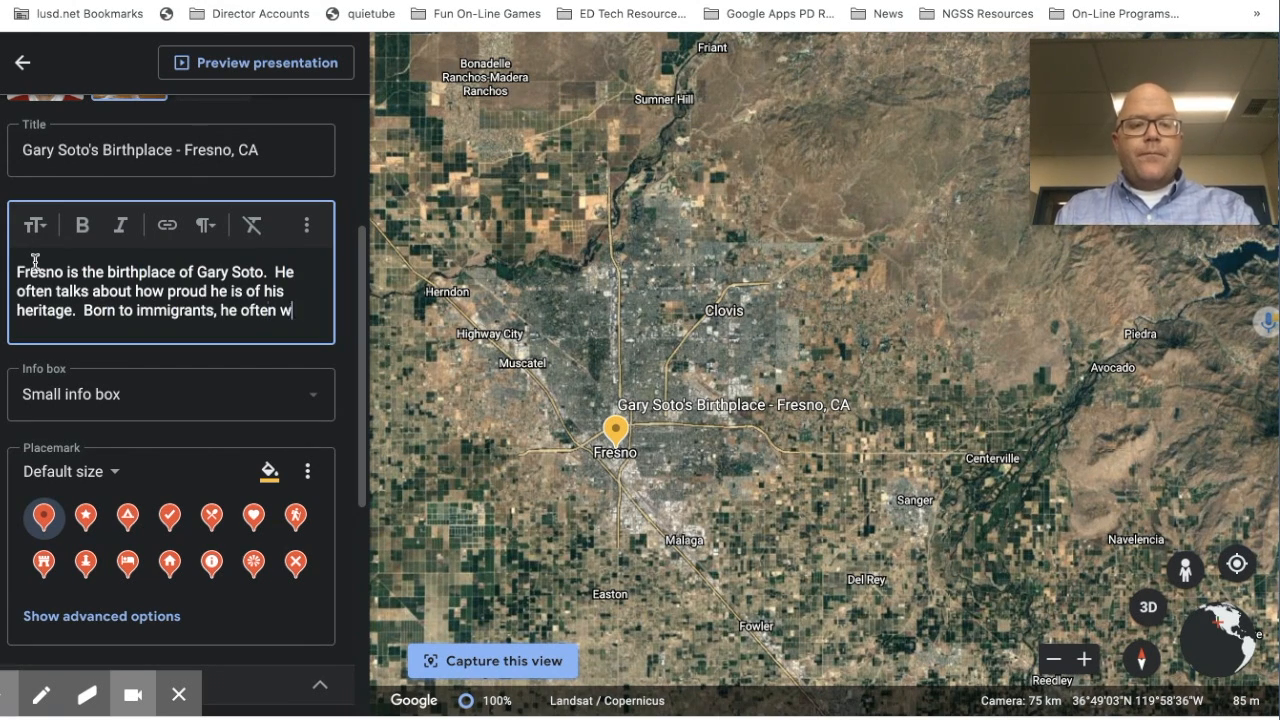
type("rites tales of growing up in tougher neighborhoods, families with lots of relatives and the drama of life growing up")
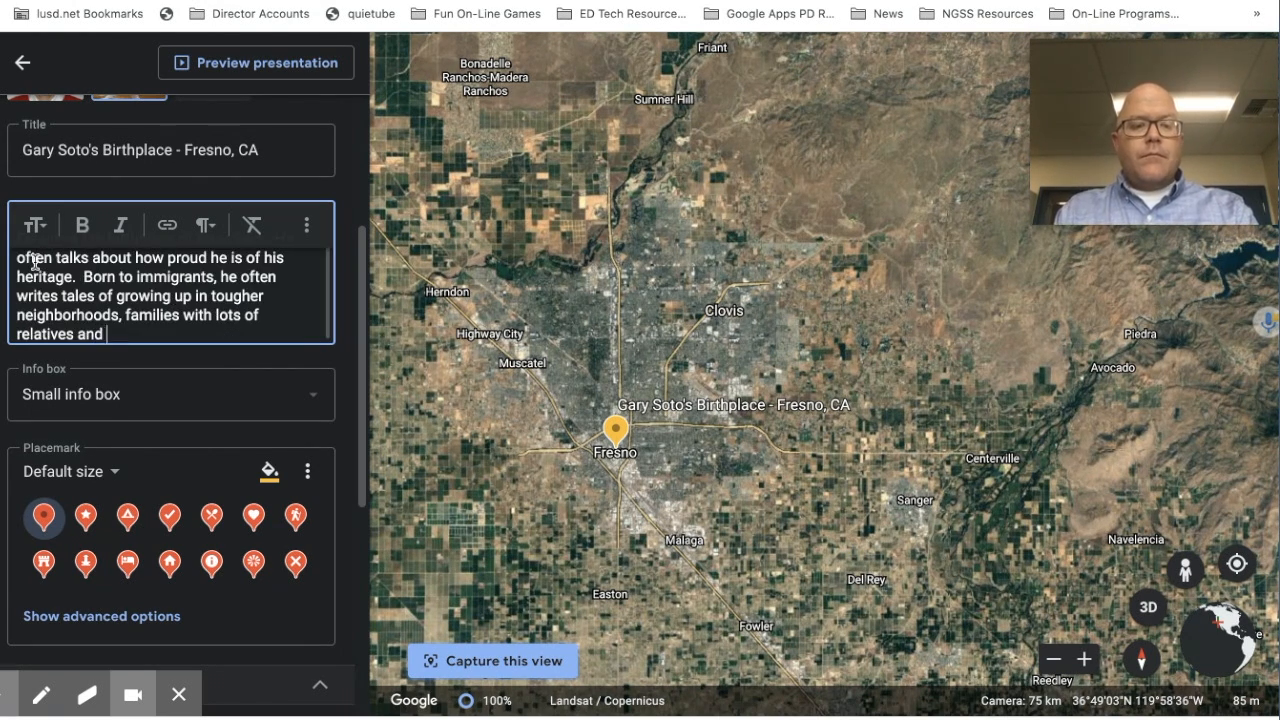
type(" as a child (both good and bad).")
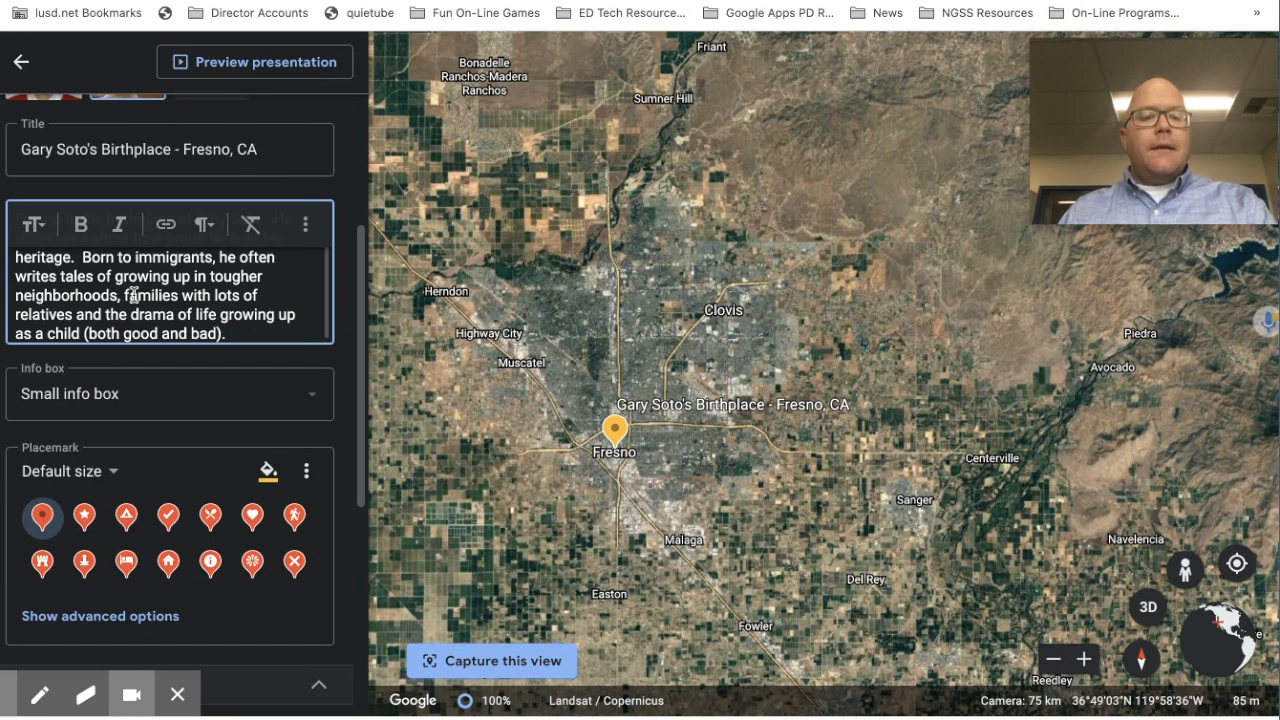
scroll(133, 294, "up", 2)
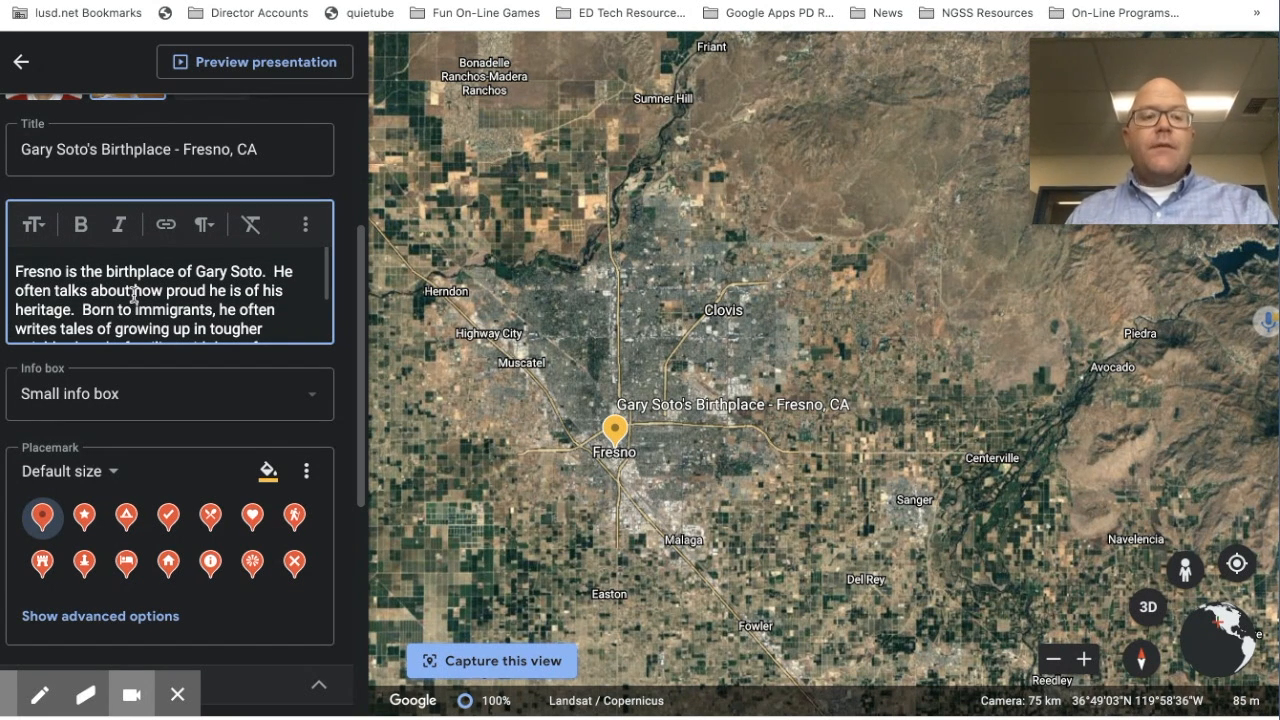
left_click(36, 224)
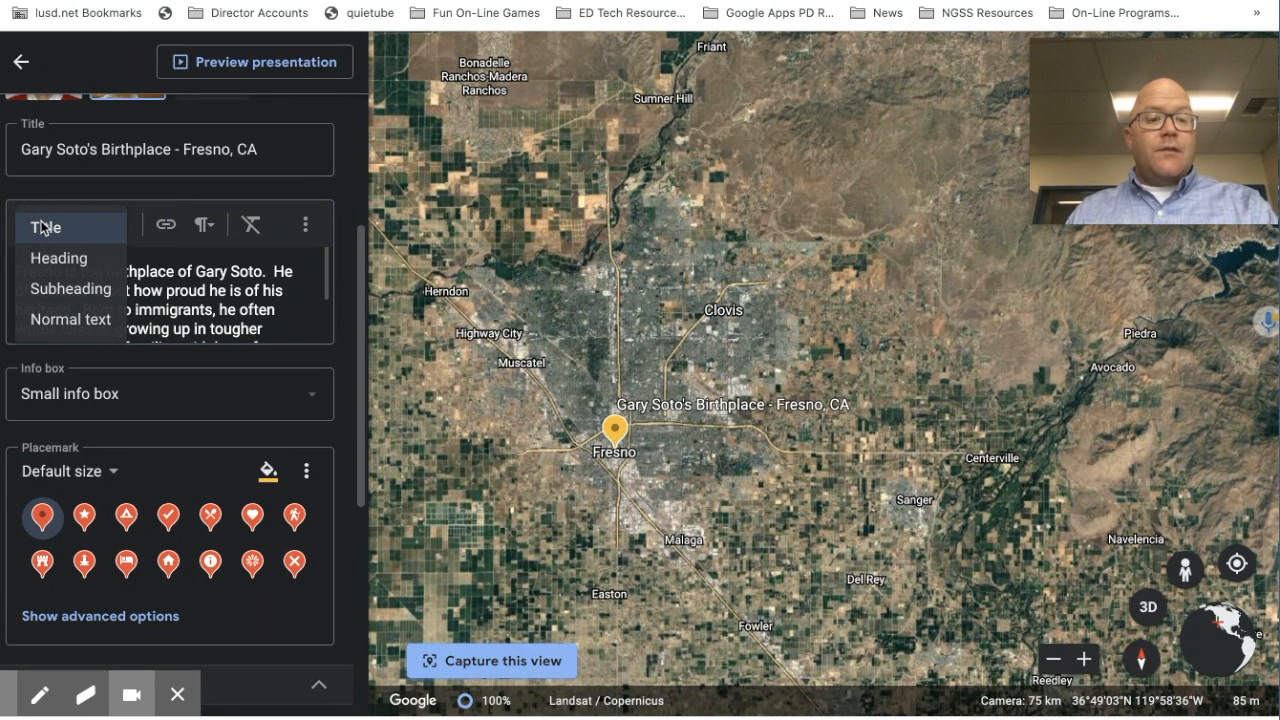
Step: Apply the Subheading text style to the placemark description
left_click(56, 292)
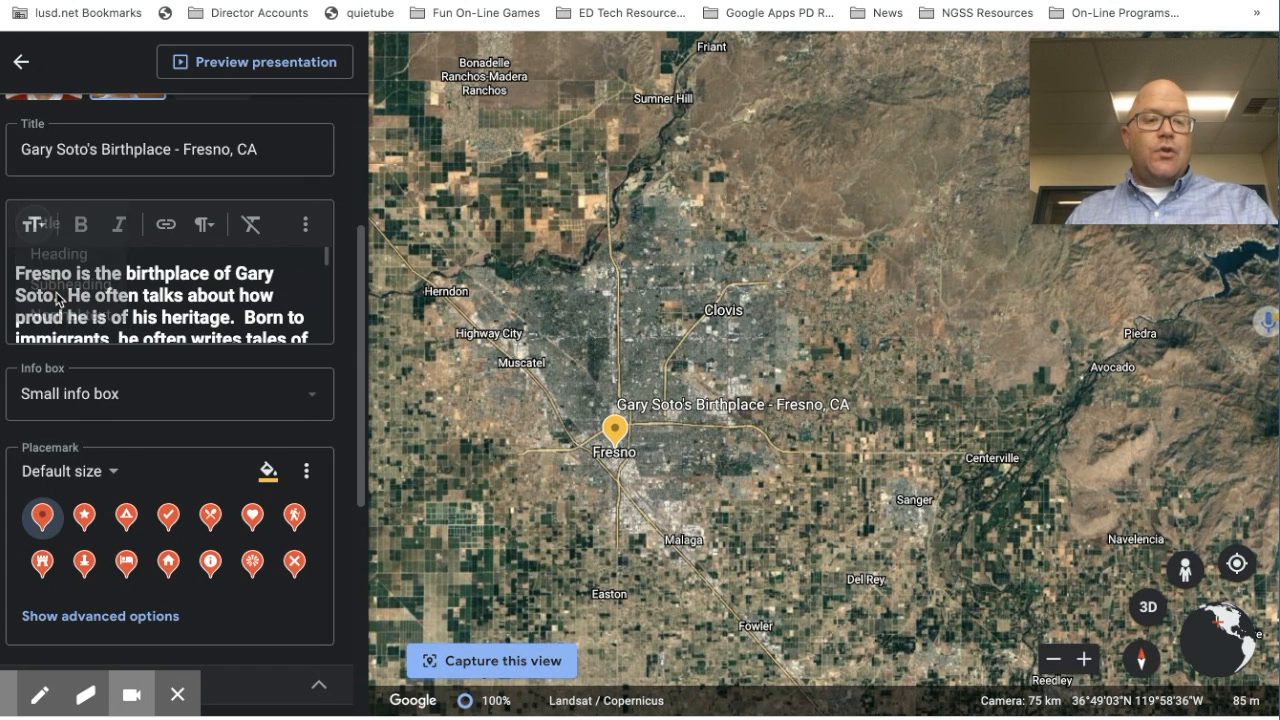
scroll(56, 292, "down", 3)
scroll(56, 292, "up", 5)
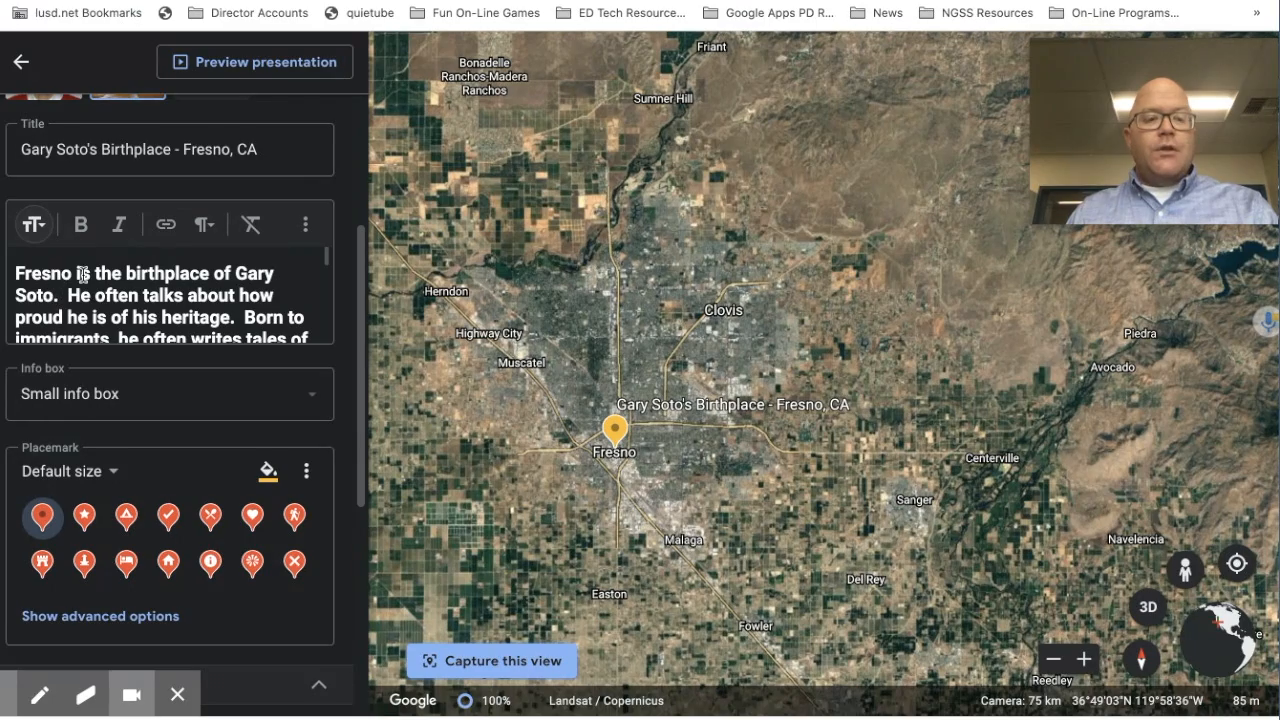
left_click_drag(71, 277, 15, 272)
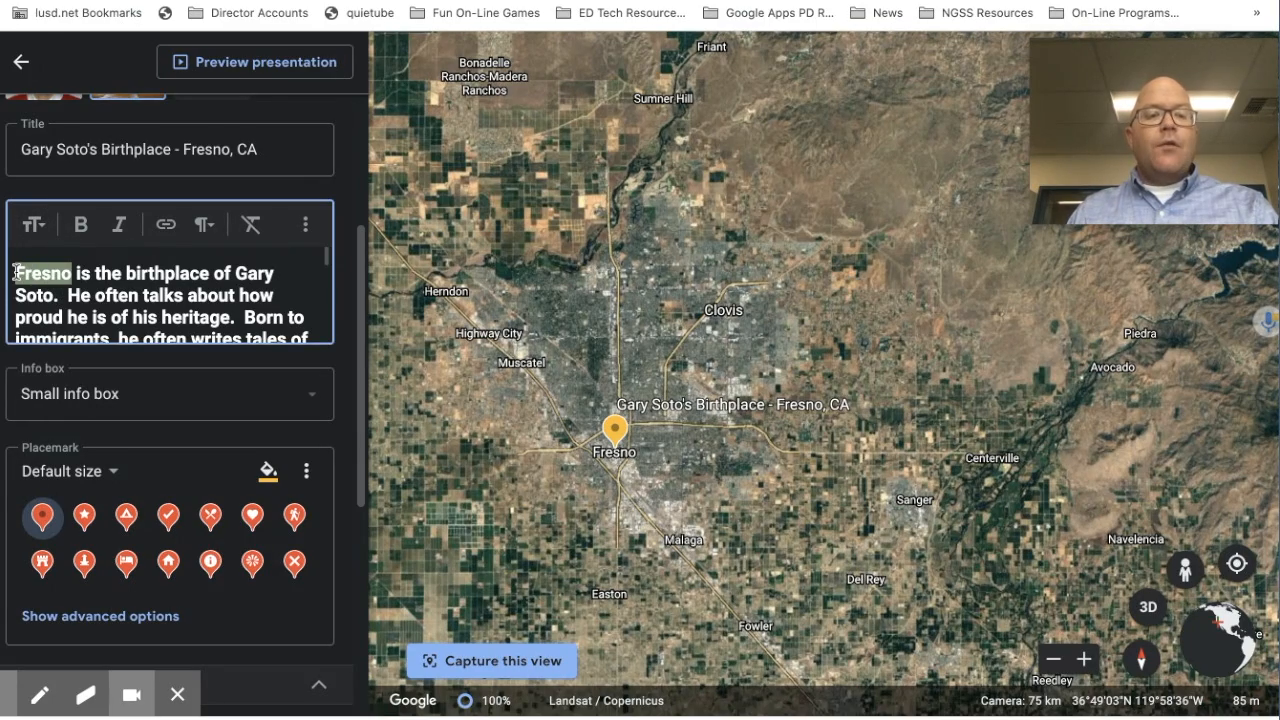
left_click(166, 224)
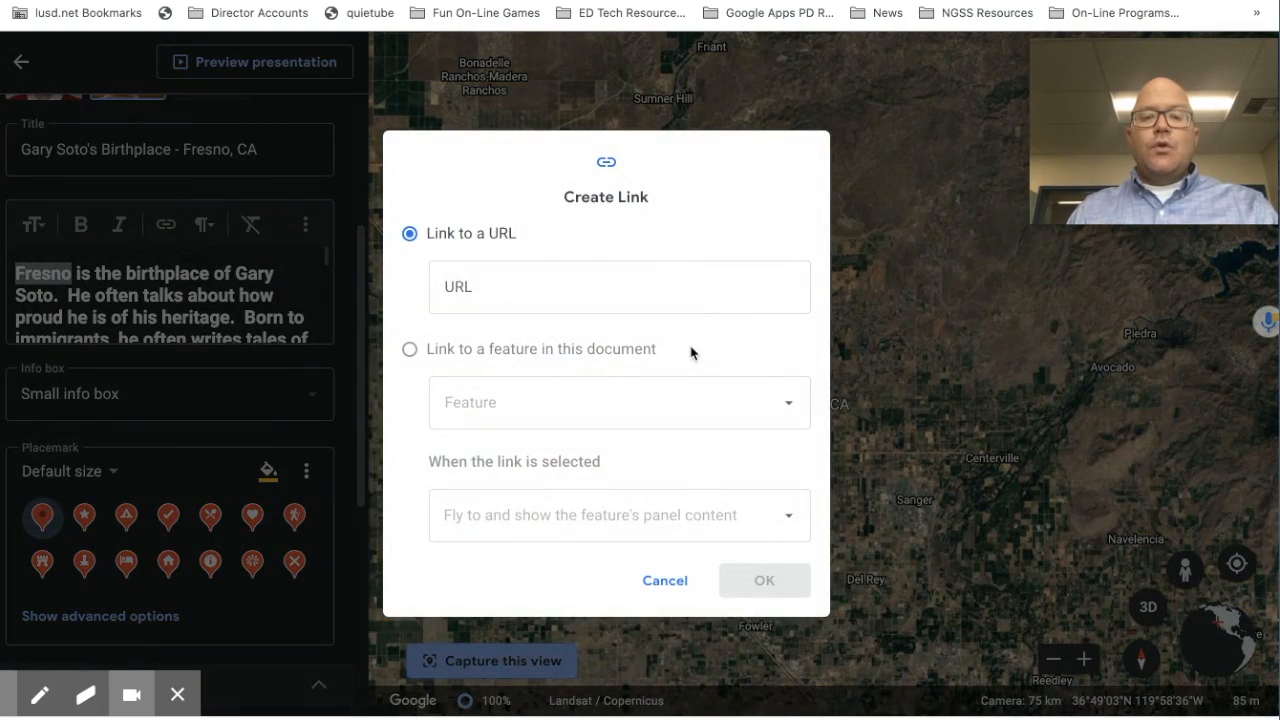
left_click(543, 290)
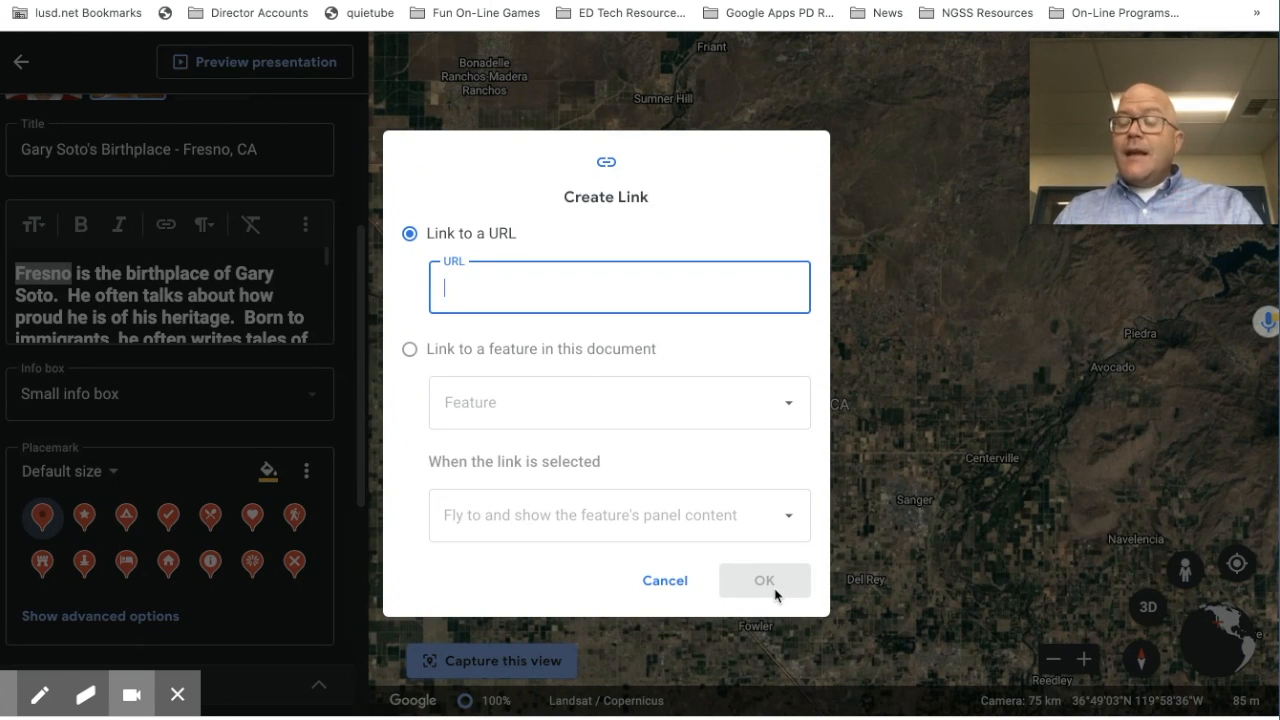
left_click(409, 350)
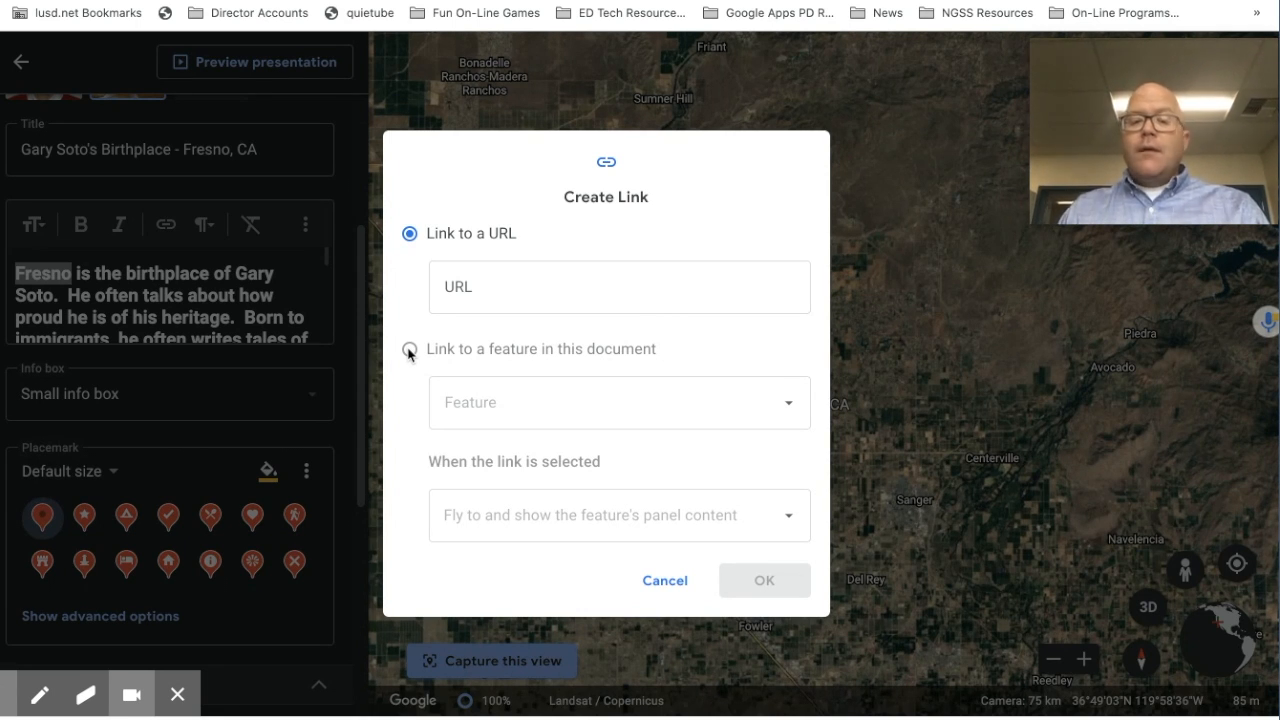
left_click(665, 582)
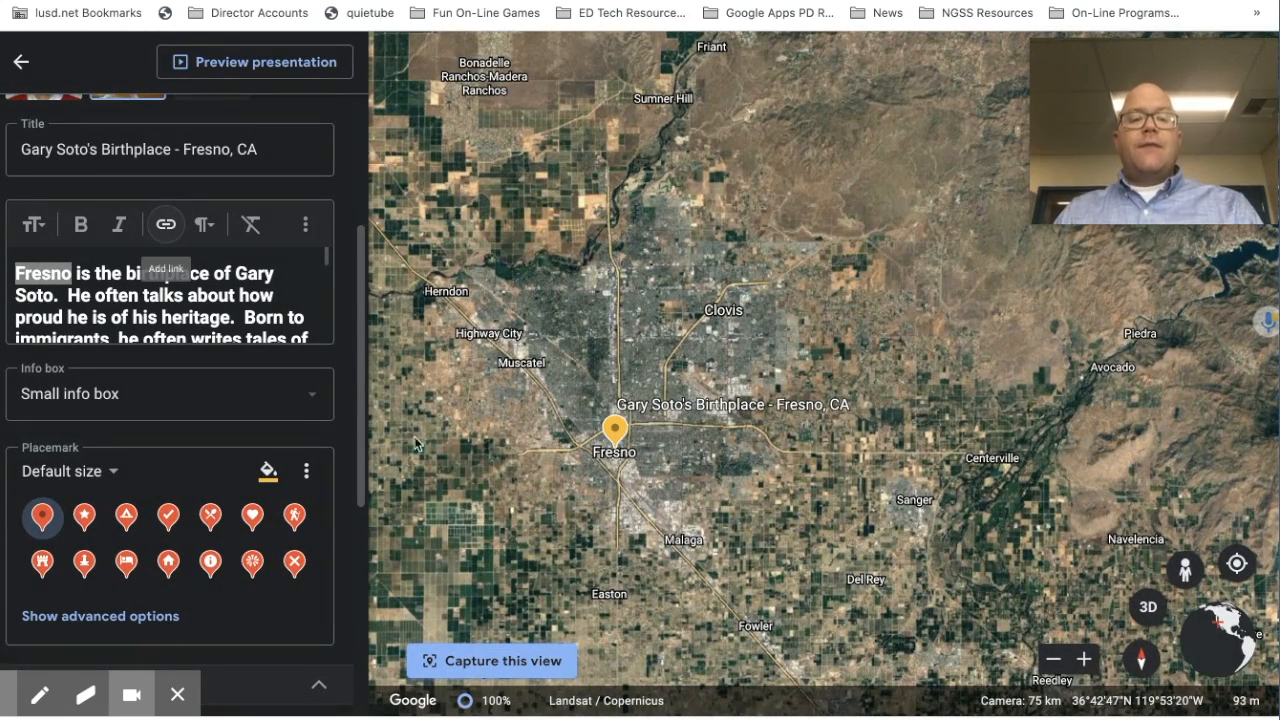
Step: Reveal the placemark's Set view manually settings: heading and tilt 0, range 74,472.51377 m
left_click(335, 359)
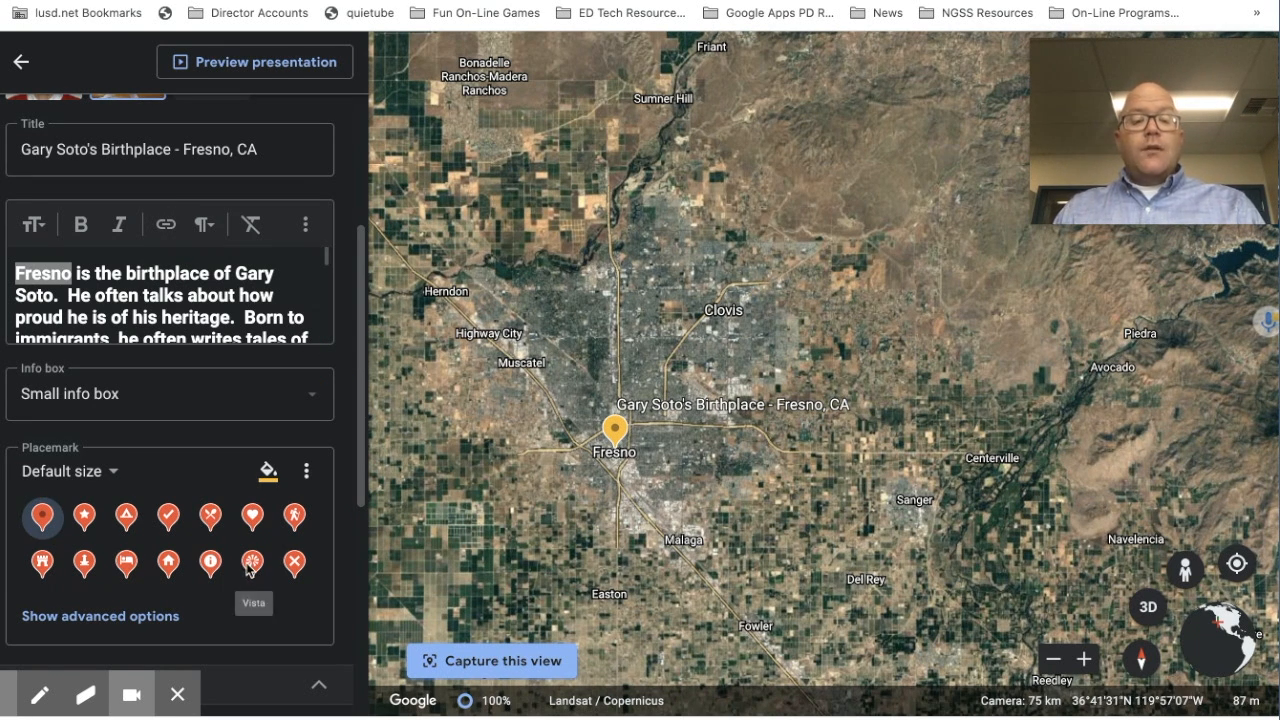
scroll(246, 562, "down", 5)
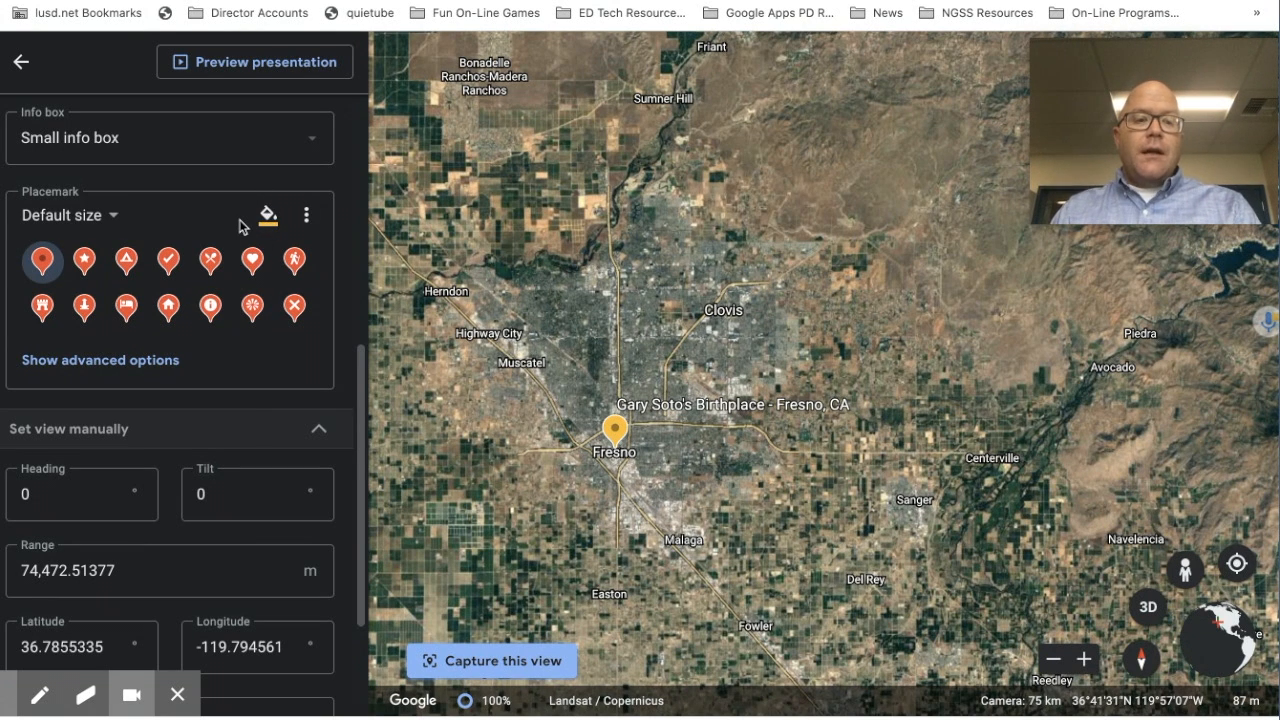
left_click(111, 362)
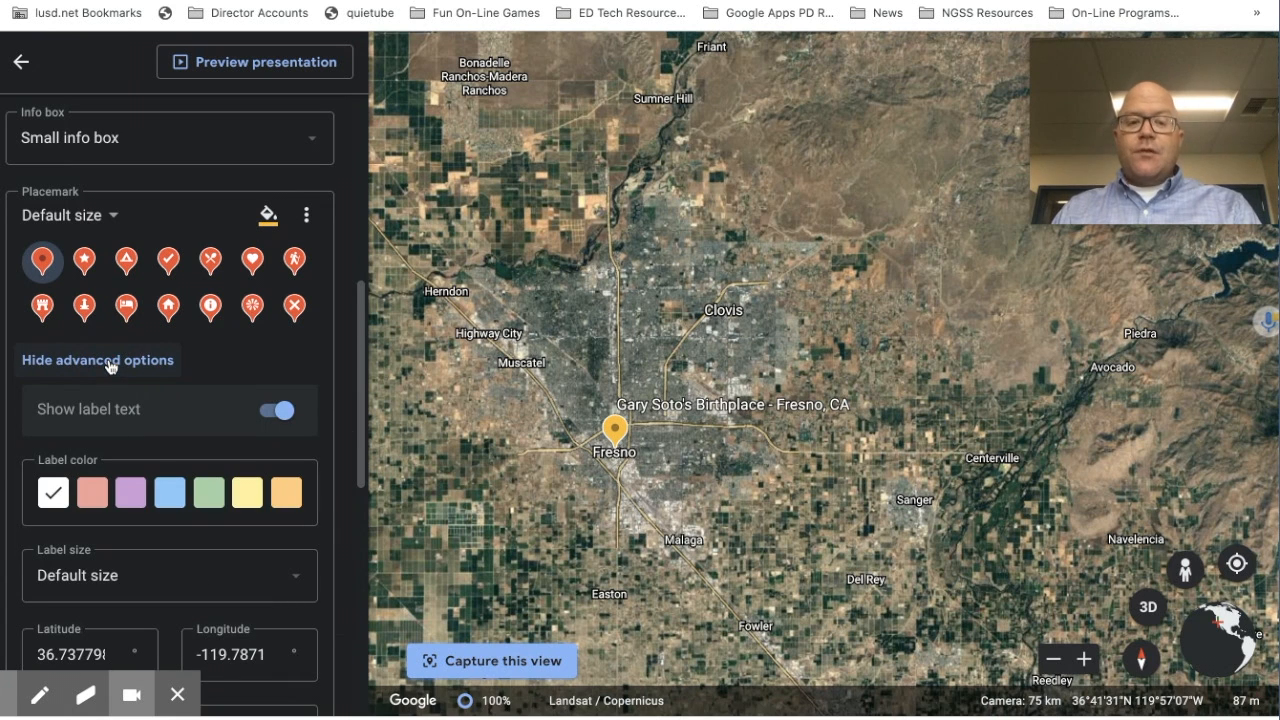
scroll(111, 366, "down", 3)
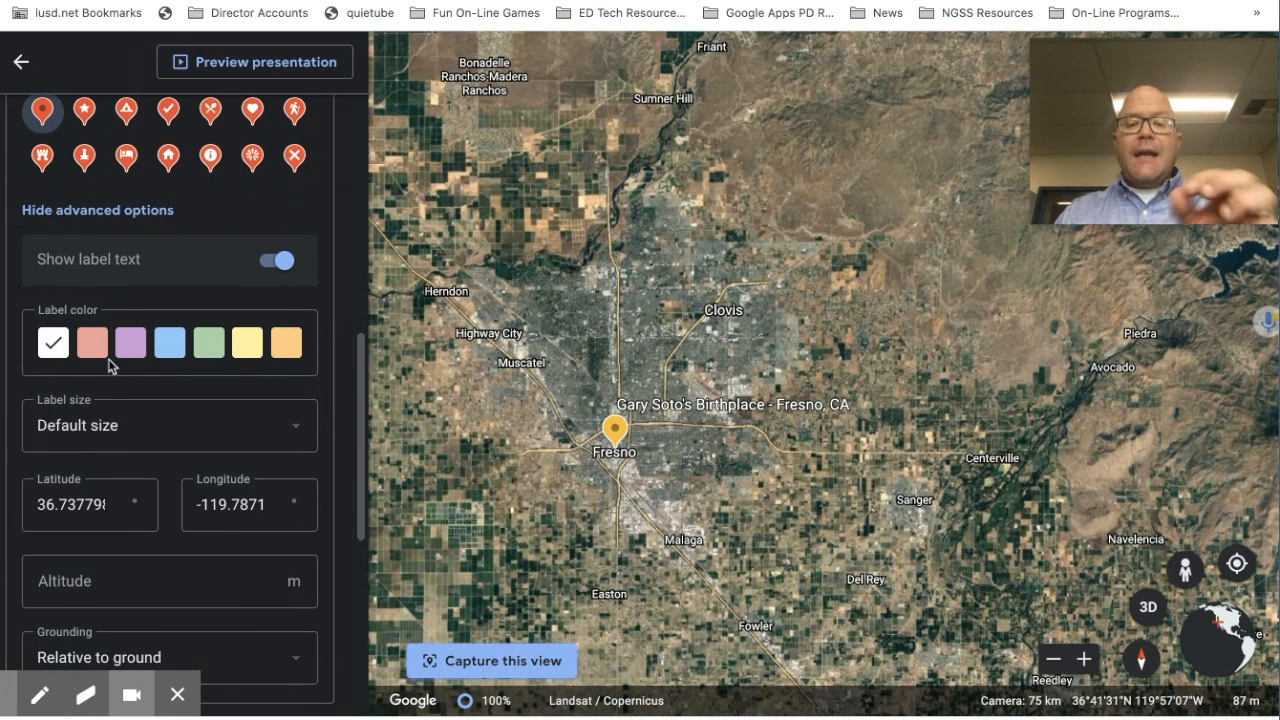
scroll(111, 366, "up", 1)
scroll(111, 366, "down", 3)
scroll(111, 366, "up", 4)
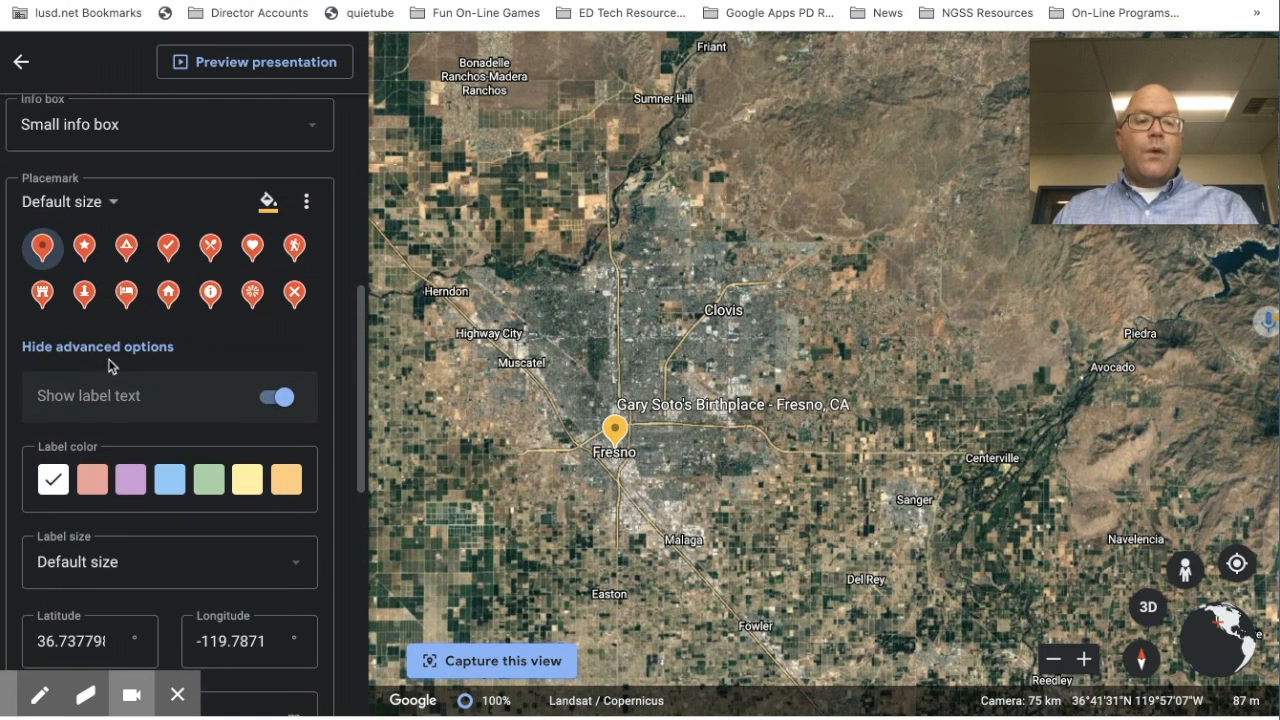
left_click(306, 201)
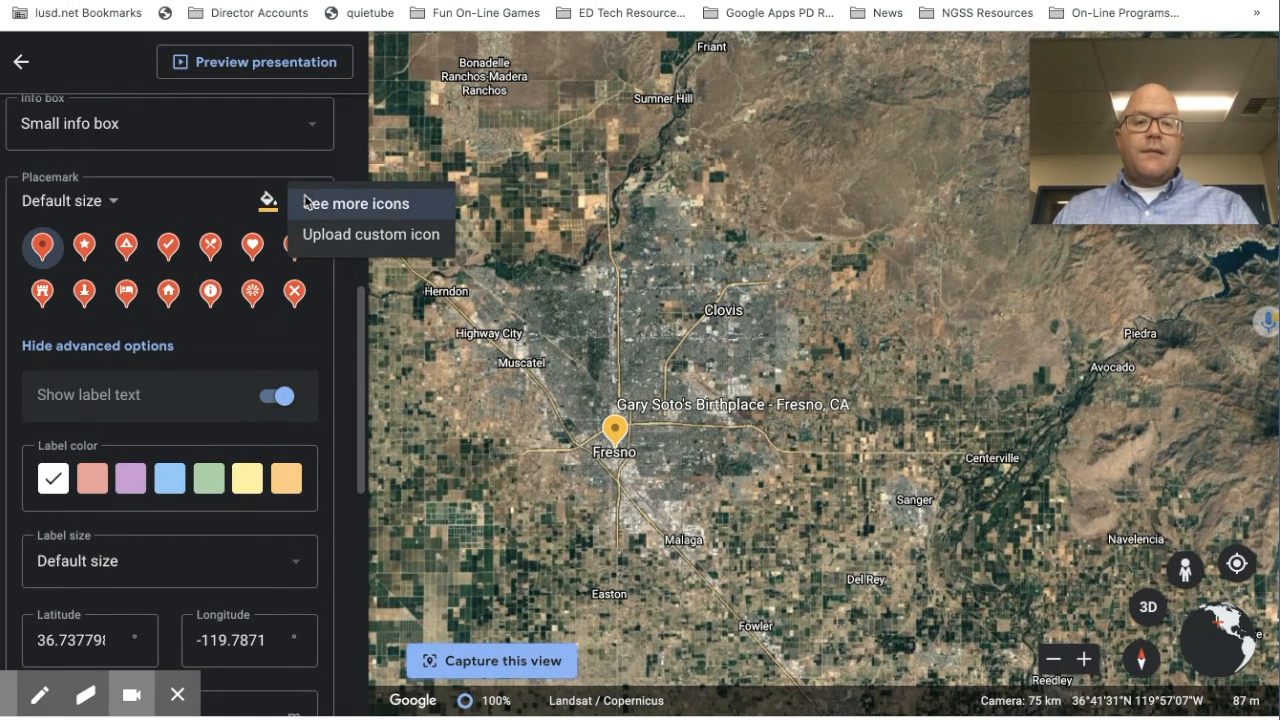
left_click(157, 206)
scroll(157, 206, "down", 10)
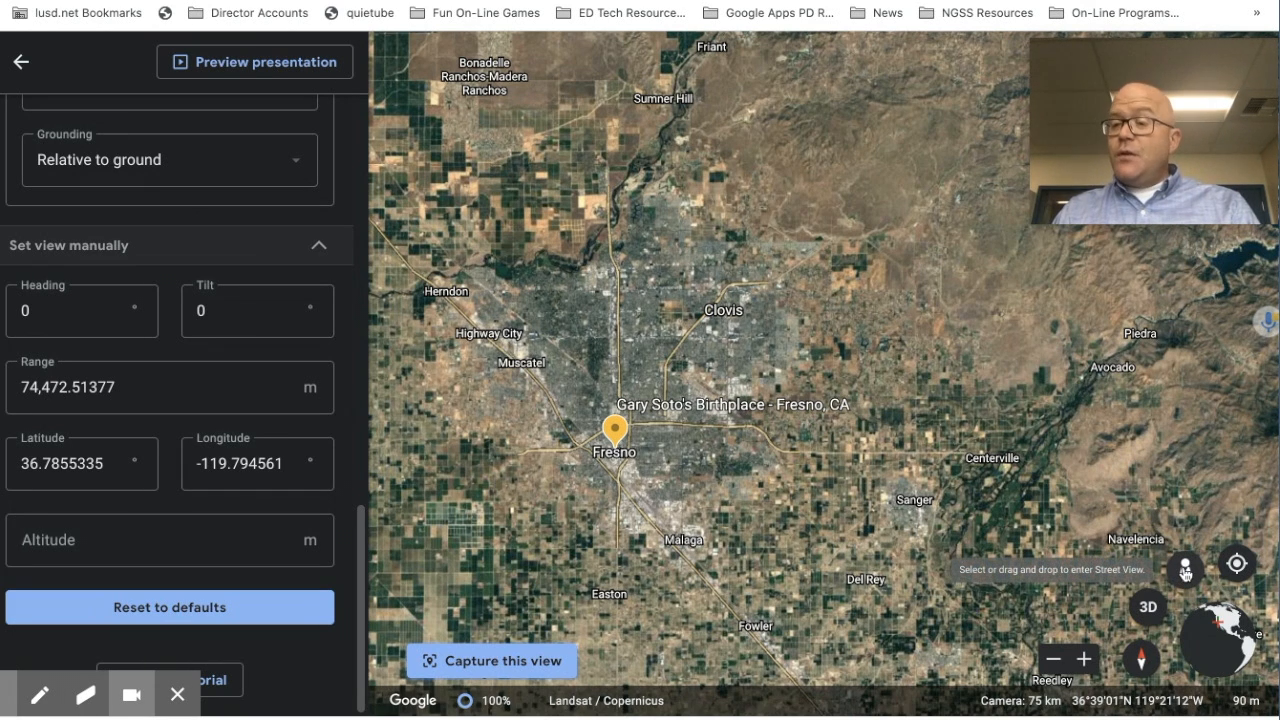
Step: Drop Street View on the Fresno marker and pan past the statues and balcony to the church gate
left_click(1185, 571)
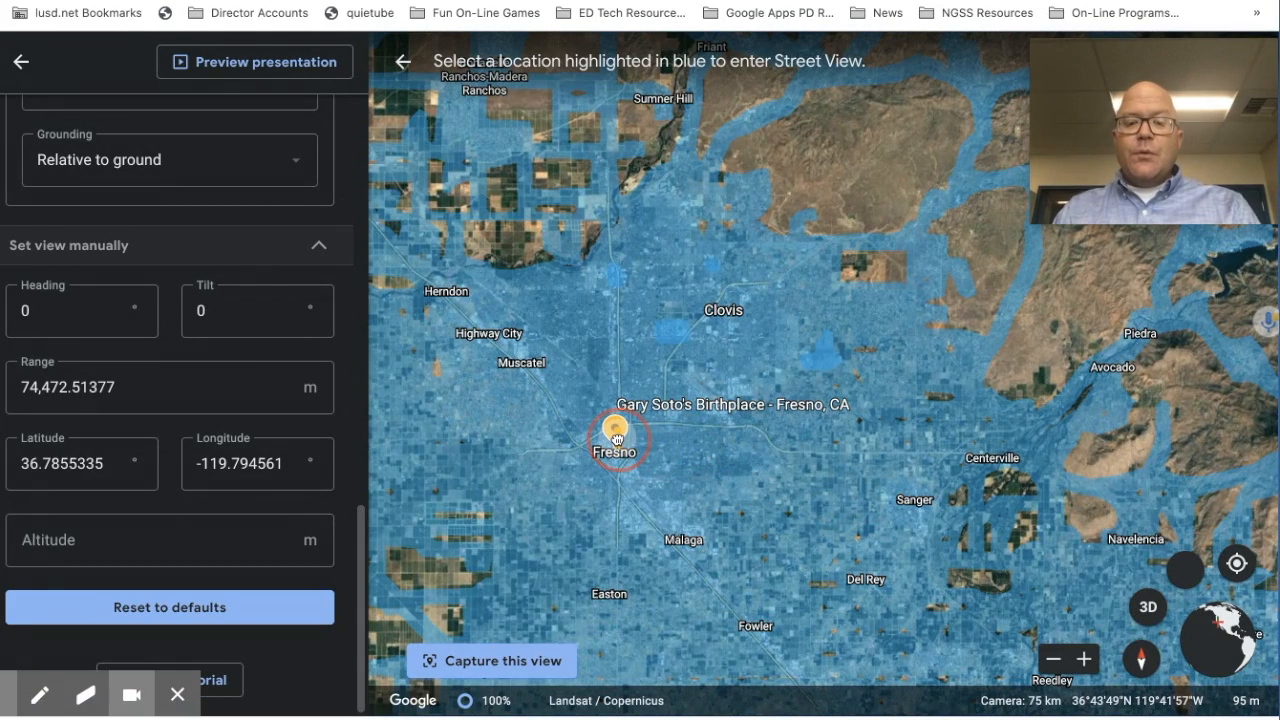
left_click_drag(616, 440, 620, 443)
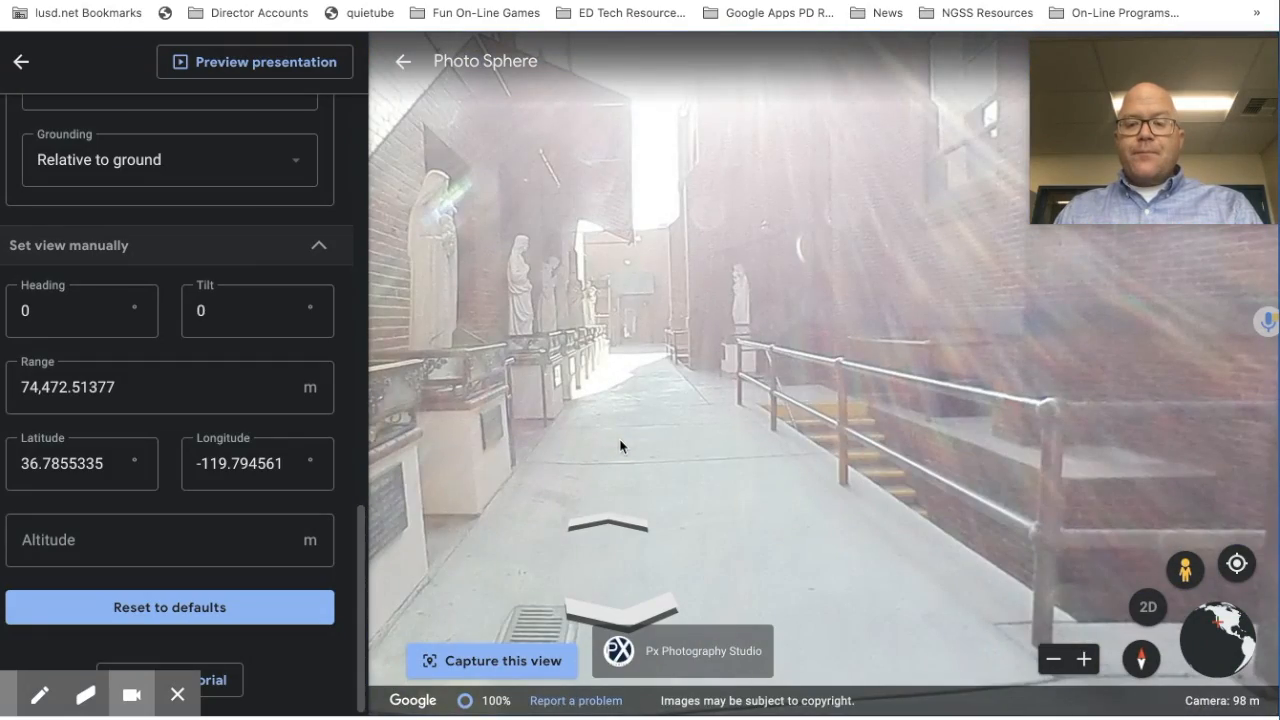
left_click_drag(766, 437, 1172, 455)
left_click_drag(651, 360, 1174, 438)
left_click_drag(613, 351, 1112, 362)
left_click_drag(580, 323, 1160, 390)
left_click_drag(601, 405, 1274, 428)
left_click_drag(658, 500, 654, 206)
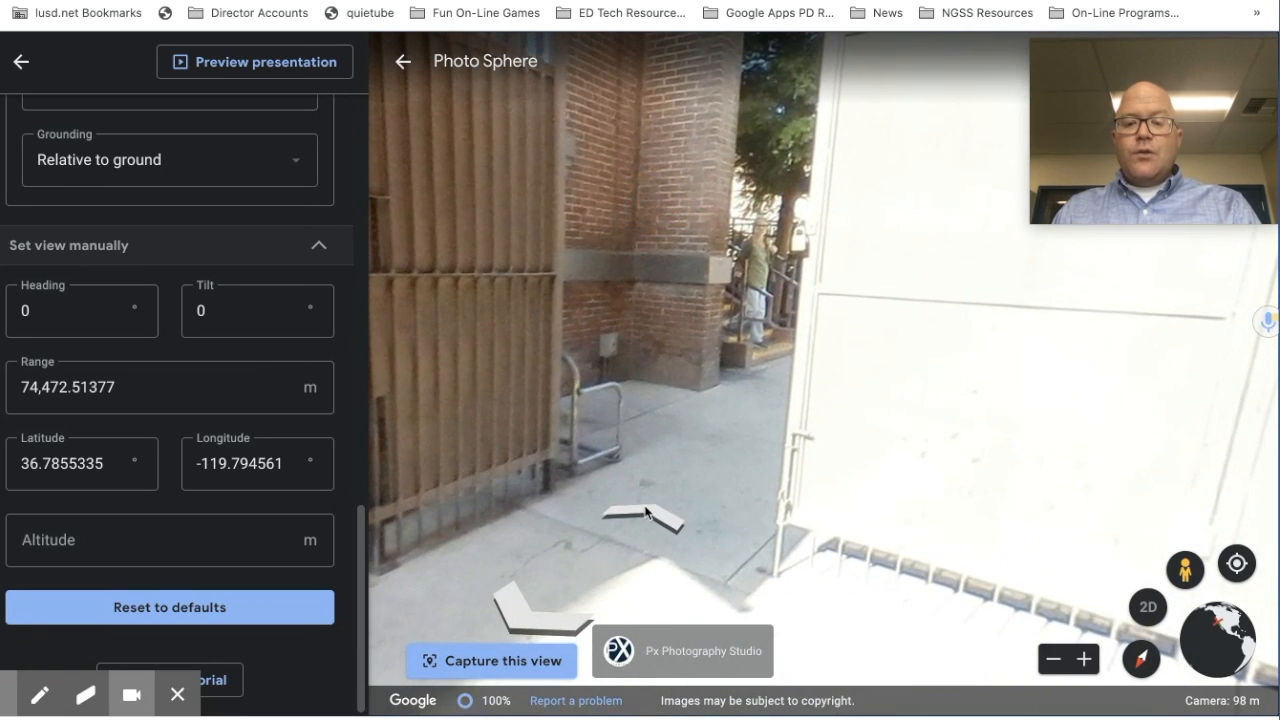
Step: Step forward along the walkway and turn toward the church doors, clock tower and plaza
left_click(645, 512)
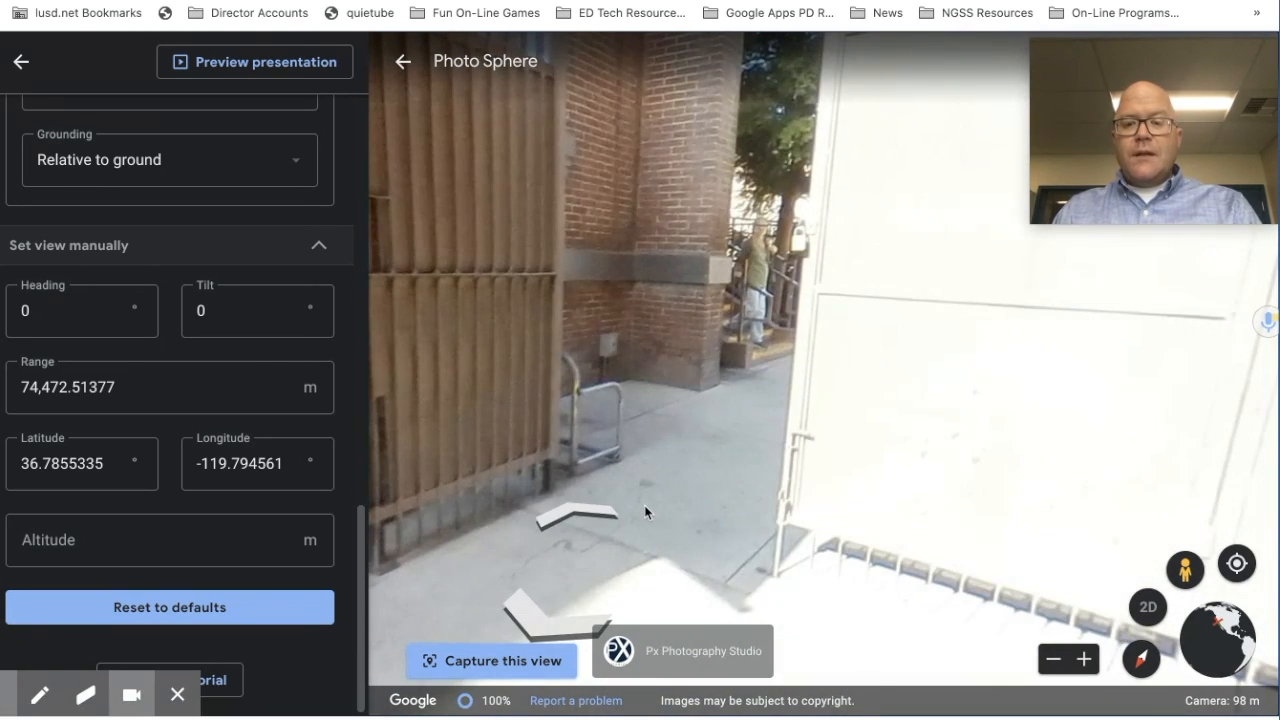
left_click(573, 510)
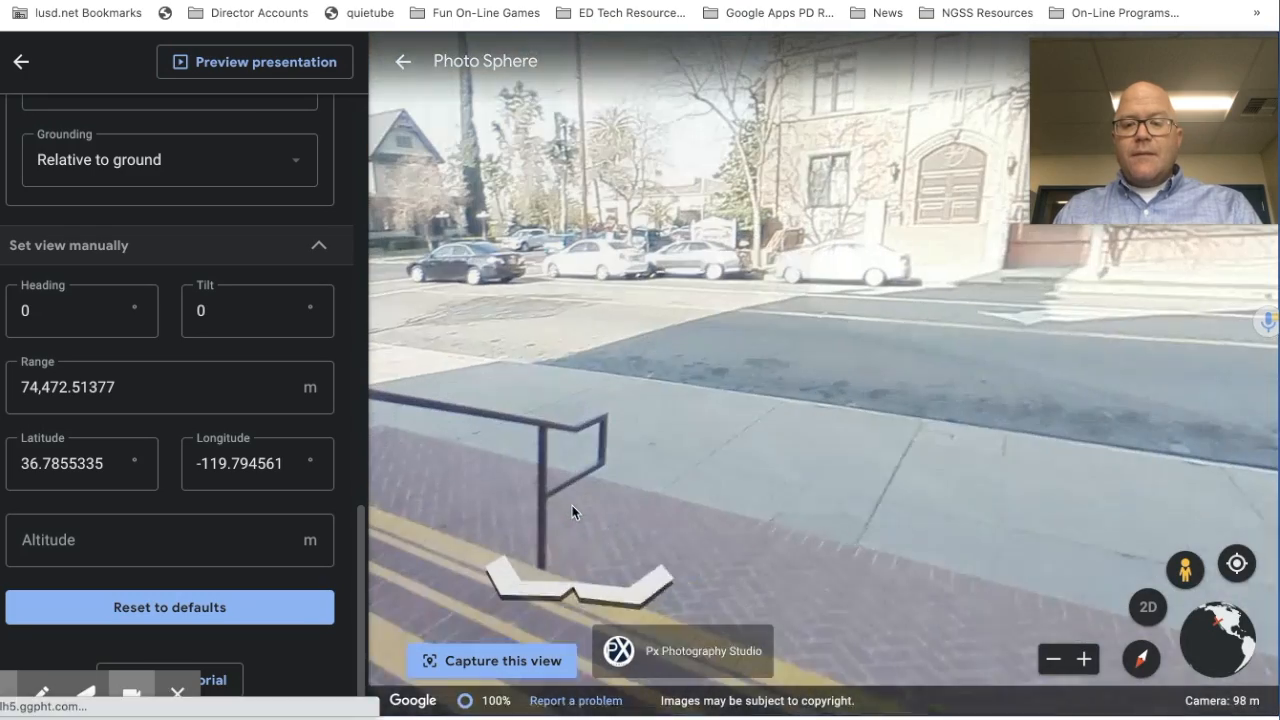
left_click_drag(920, 357, 492, 377)
left_click_drag(869, 352, 475, 366)
left_click_drag(1217, 372, 490, 411)
left_click_drag(1210, 344, 570, 563)
left_click_drag(1032, 308, 200, 213)
left_click_drag(993, 542, 871, 270)
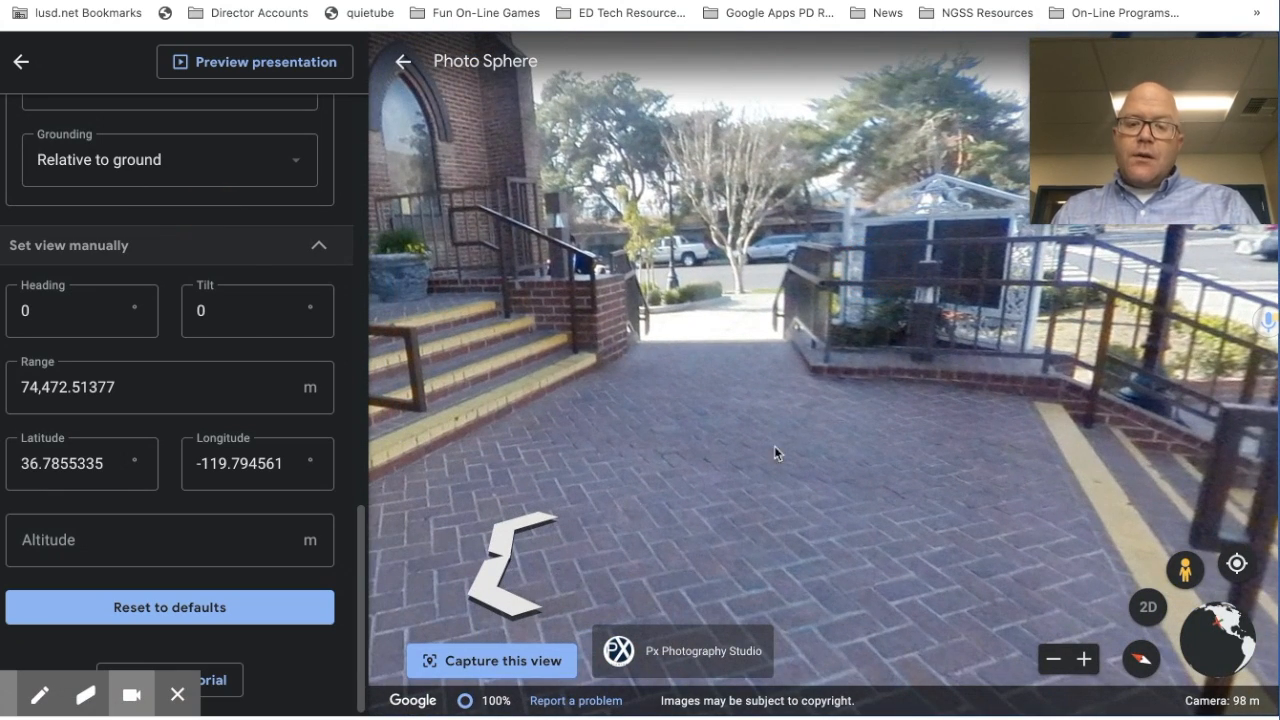
Step: Capture the church-steps Photo Sphere view into the placemark, filling its Heading, Tilt and Range
left_click(467, 662)
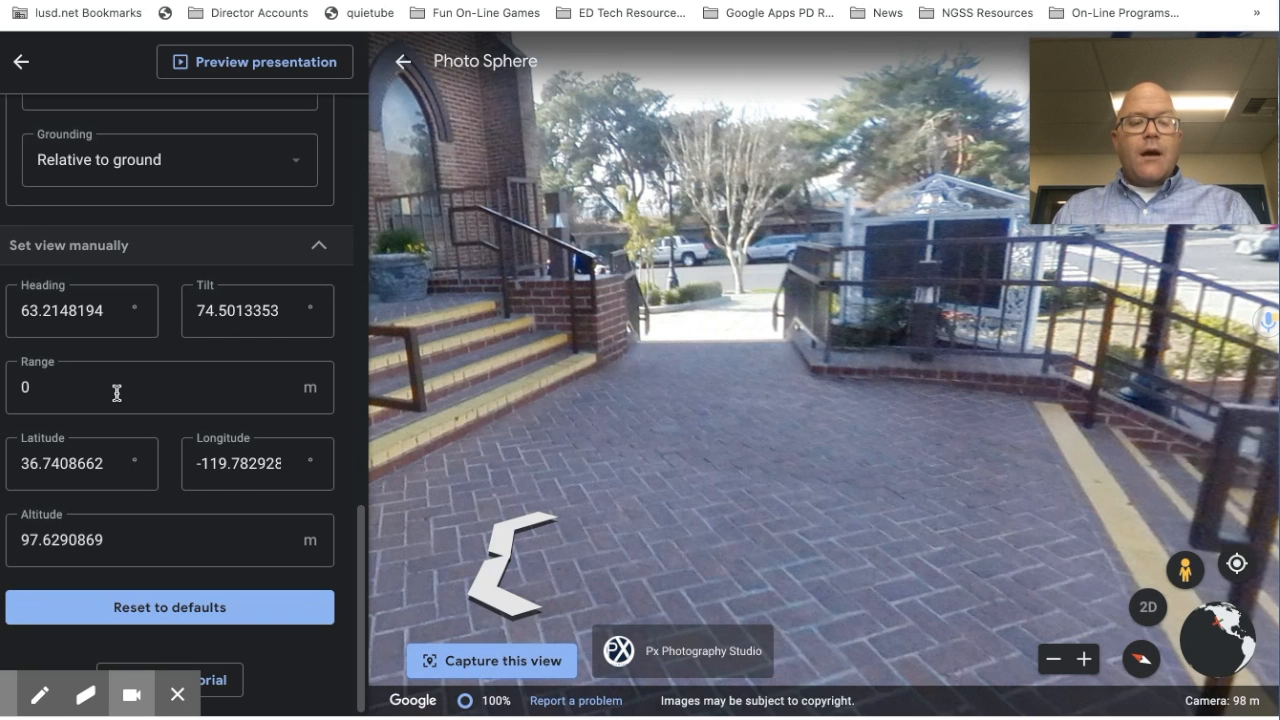
scroll(117, 393, "up", 15)
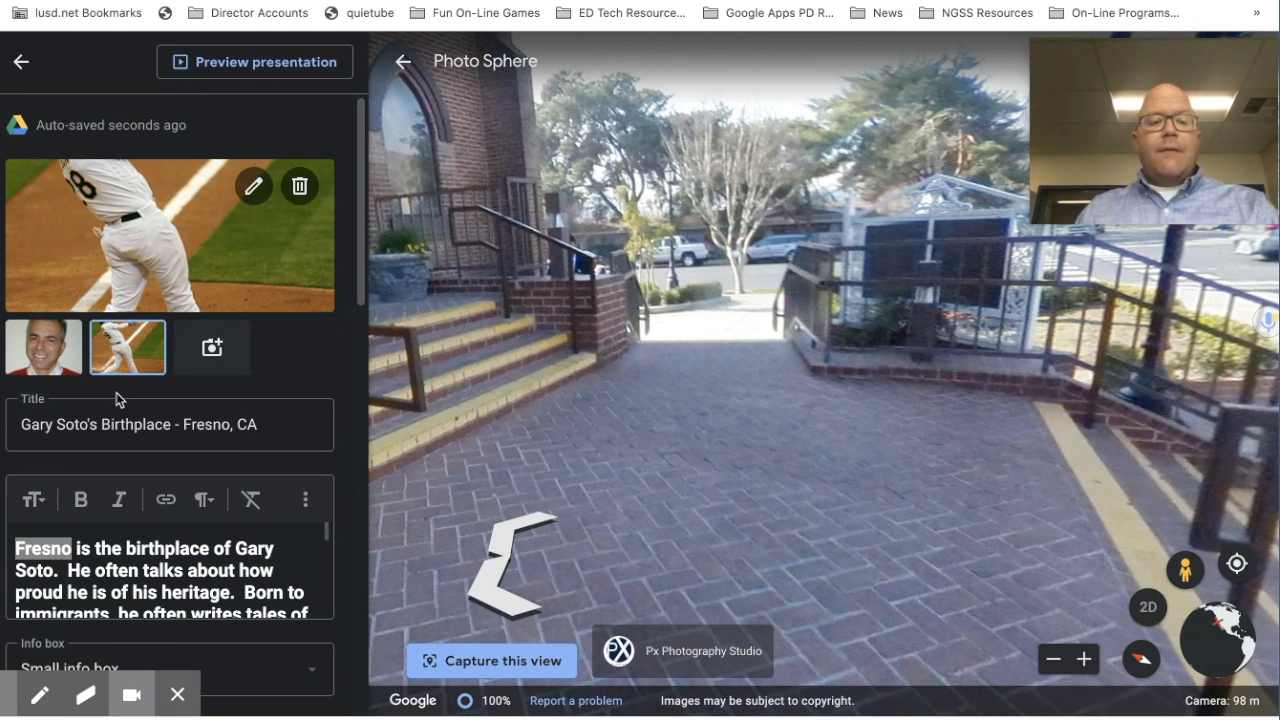
scroll(117, 399, "down", 3)
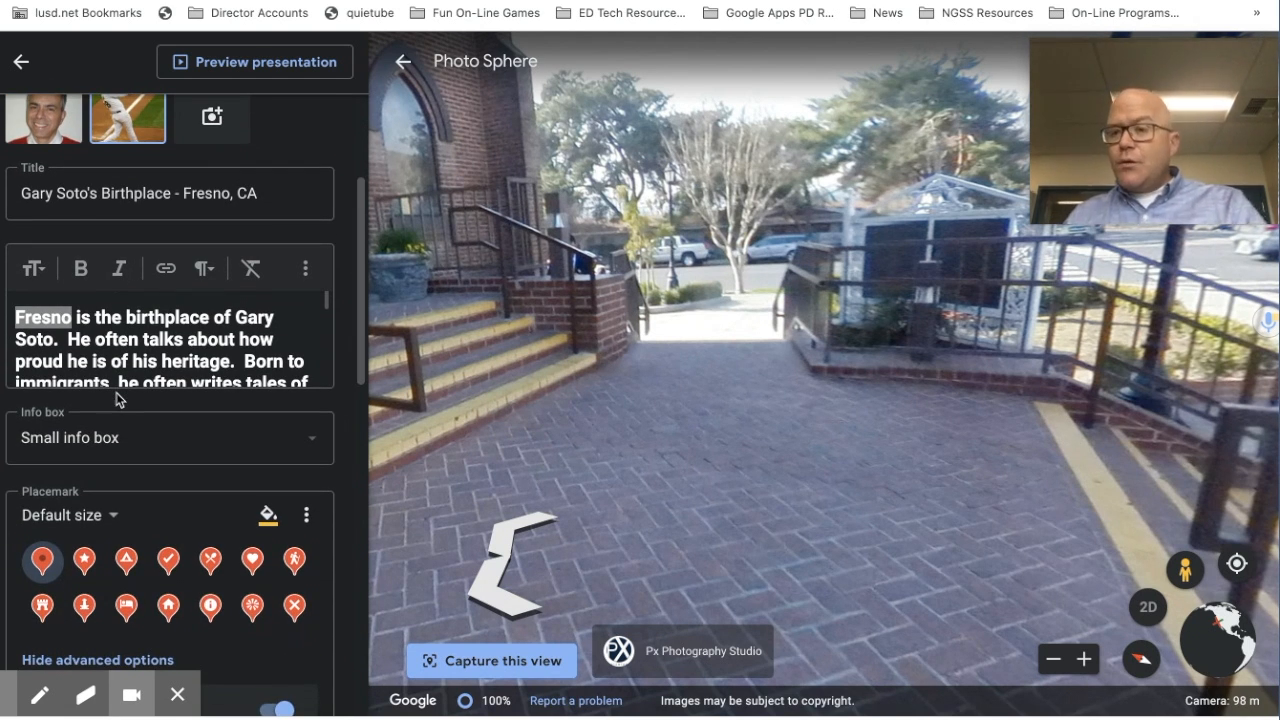
scroll(117, 399, "down", 5)
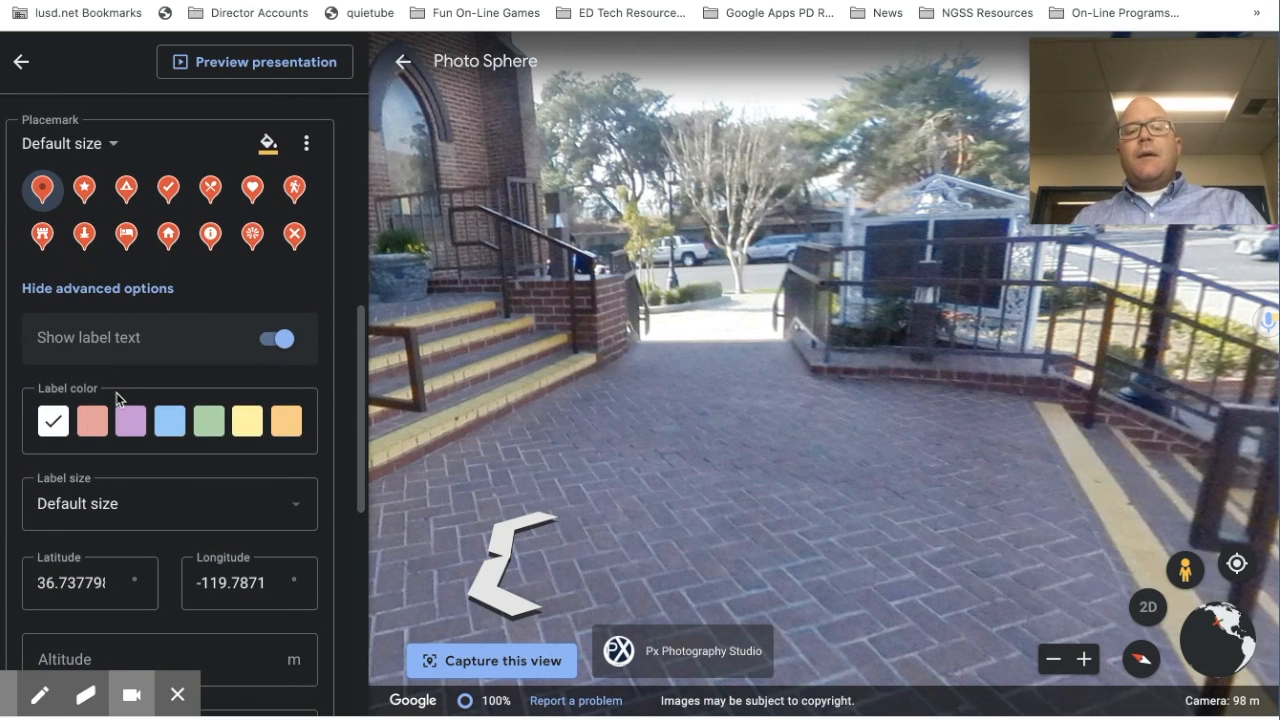
scroll(117, 399, "up", 8)
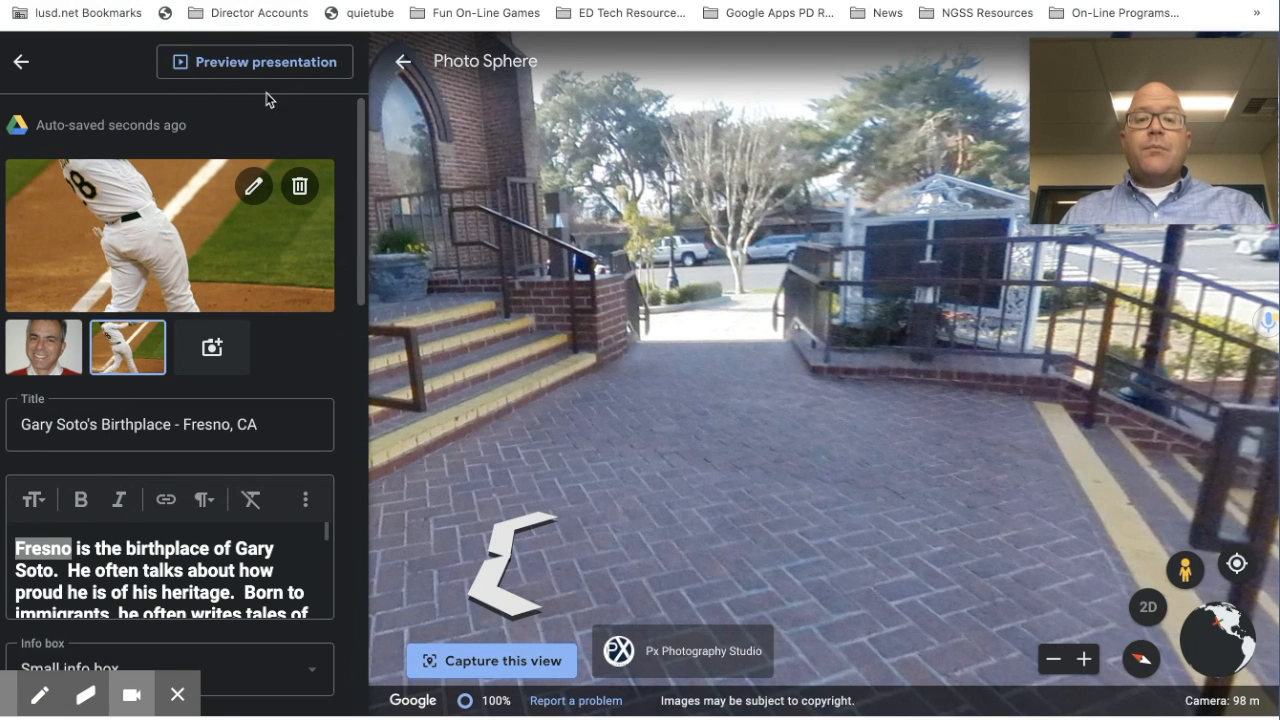
mouse_move(1186, 157)
left_click_drag(1180, 123, 1199, 617)
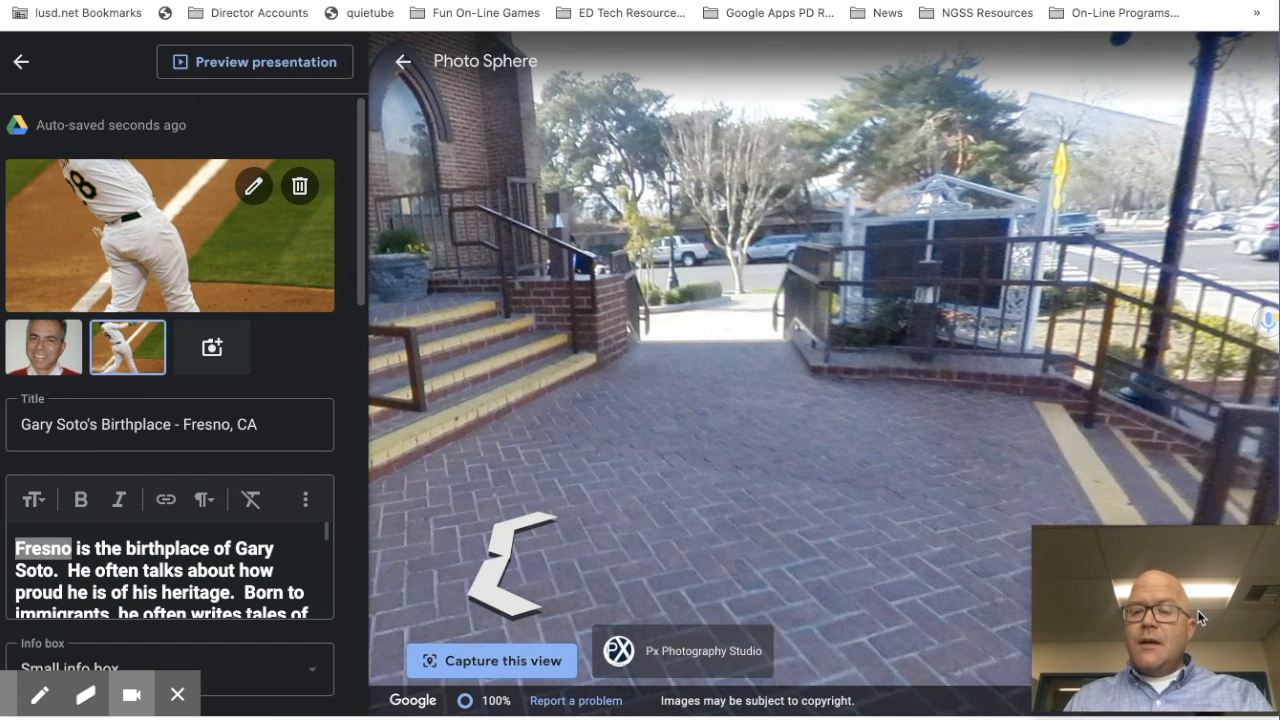
left_click(226, 66)
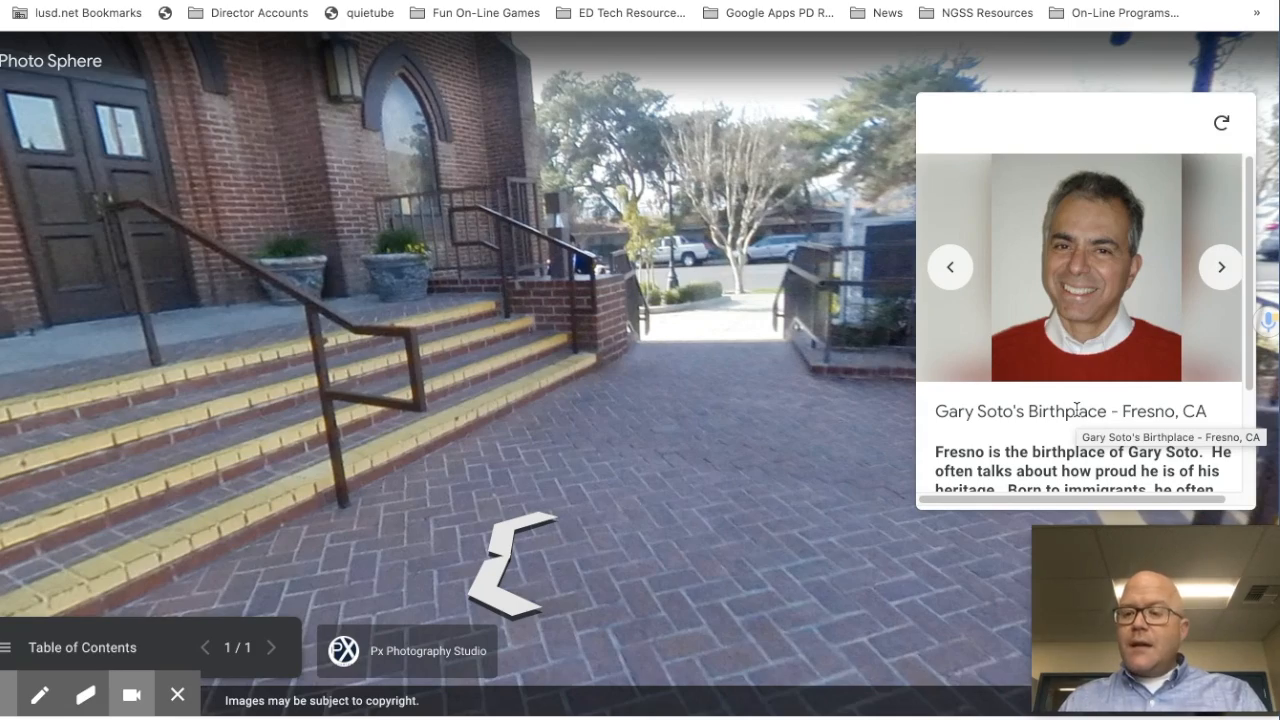
left_click_drag(320, 229, 781, 271)
left_click_drag(399, 157, 840, 459)
left_click_drag(155, 378, 718, 360)
left_click_drag(327, 412, 666, 322)
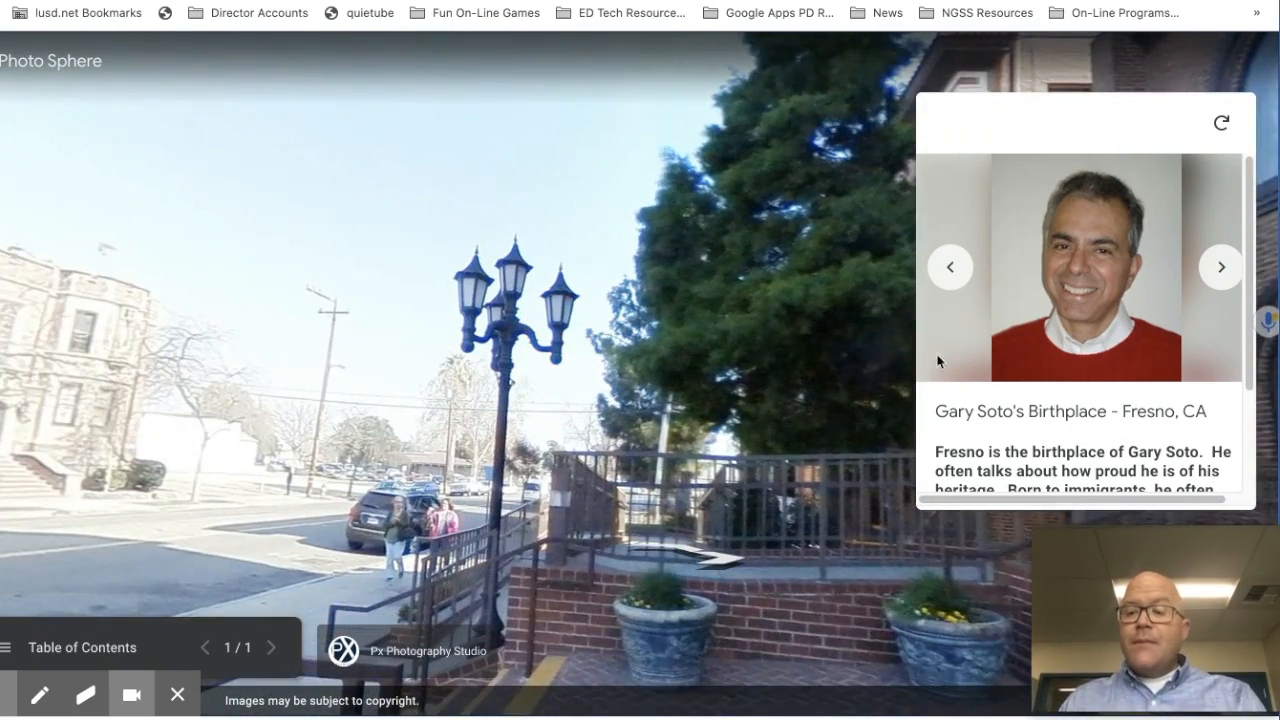
scroll(1061, 397, "down", 3)
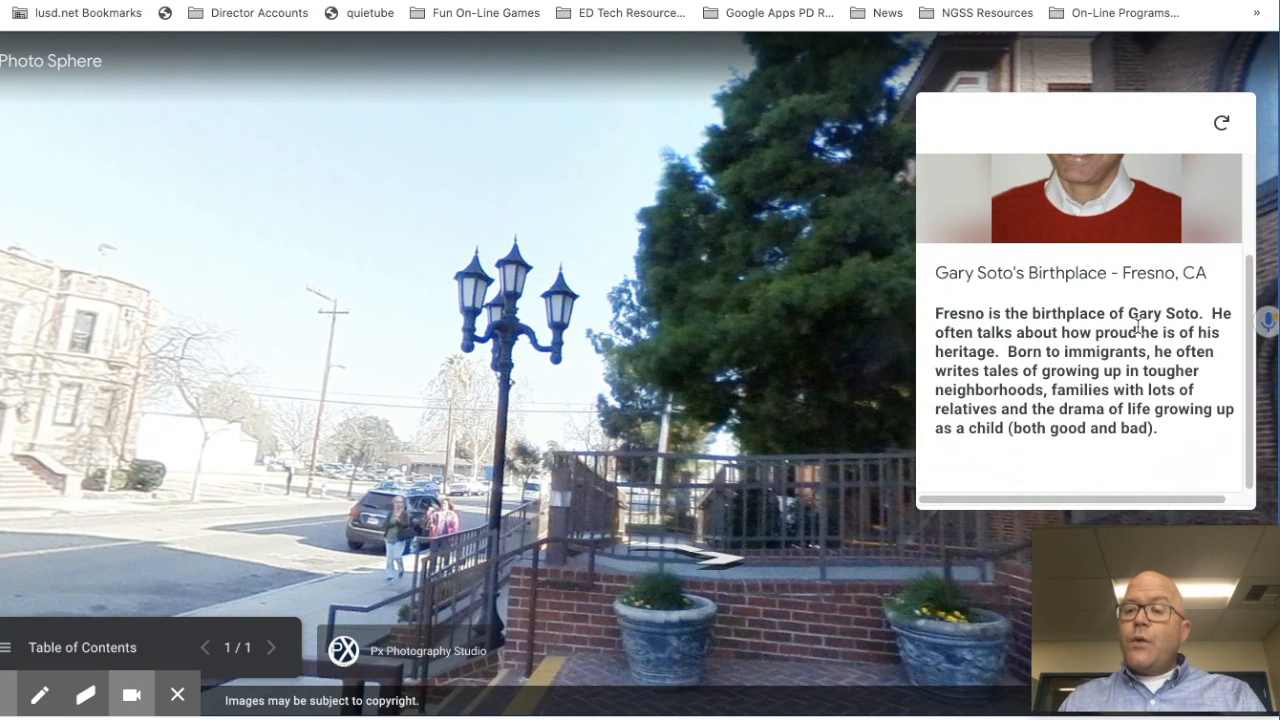
scroll(1050, 393, "up", 3)
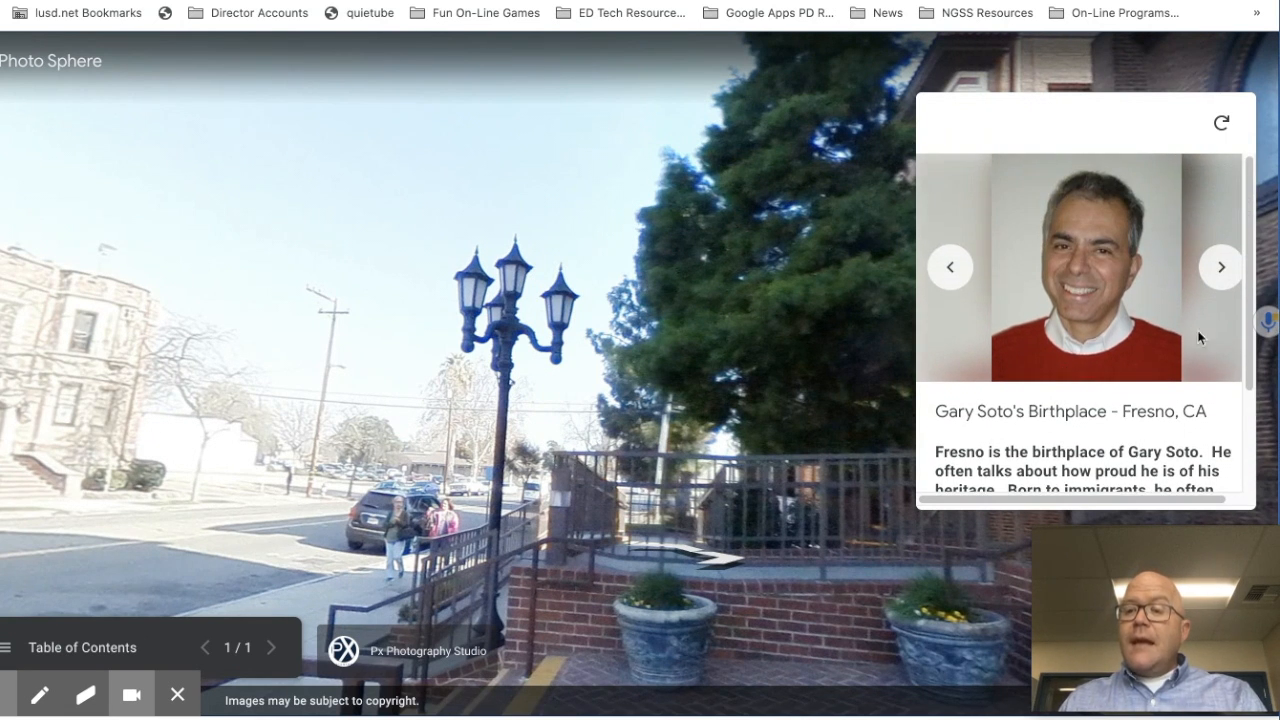
left_click(1219, 271)
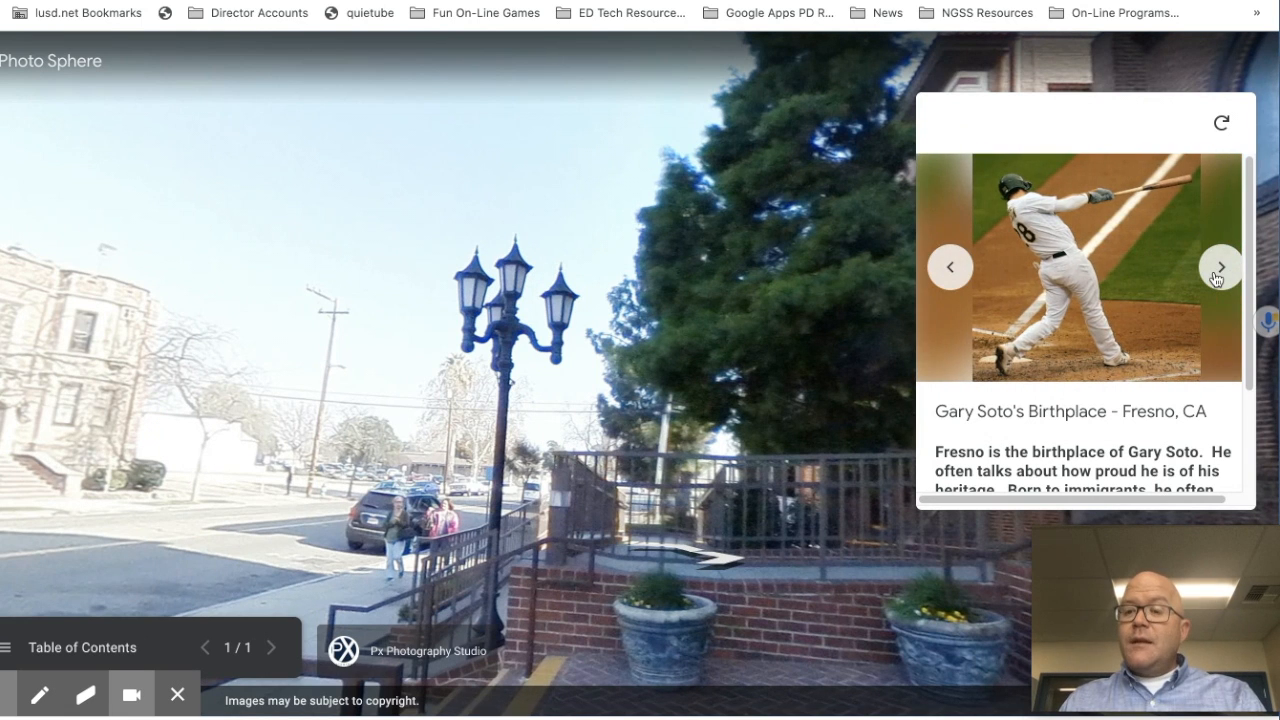
left_click(1219, 269)
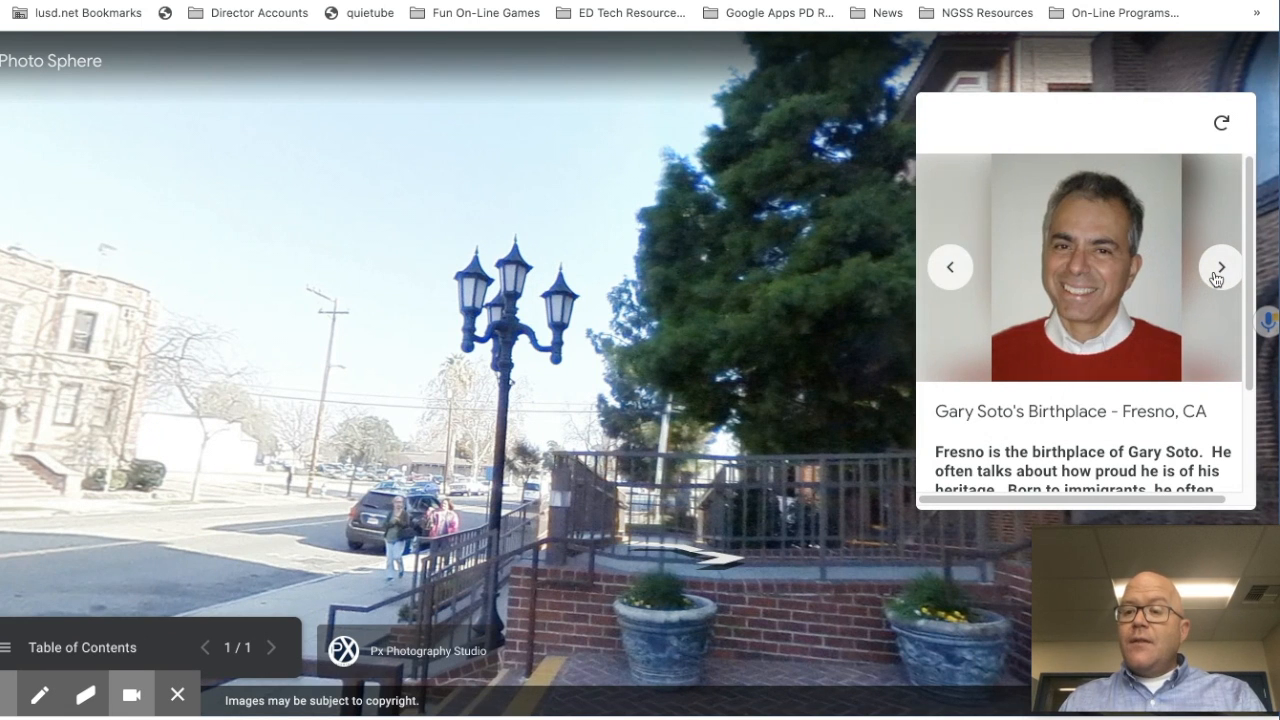
left_click(950, 267)
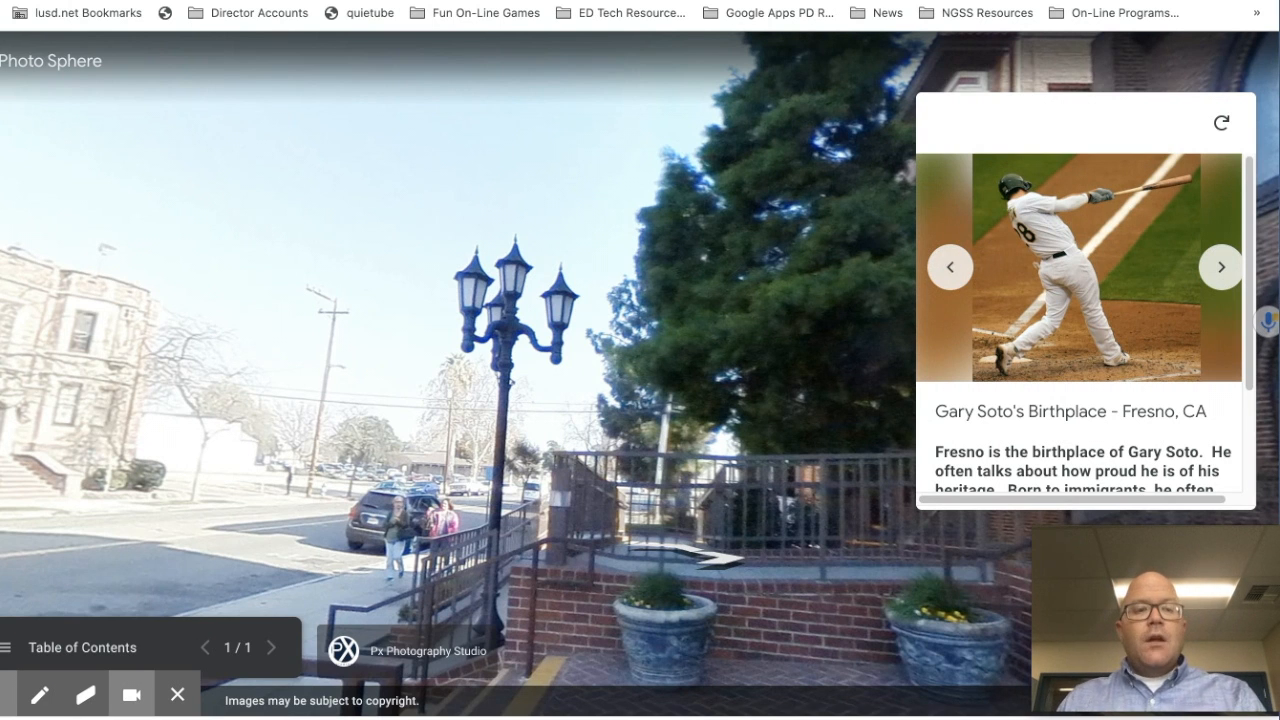
left_click(0, 63)
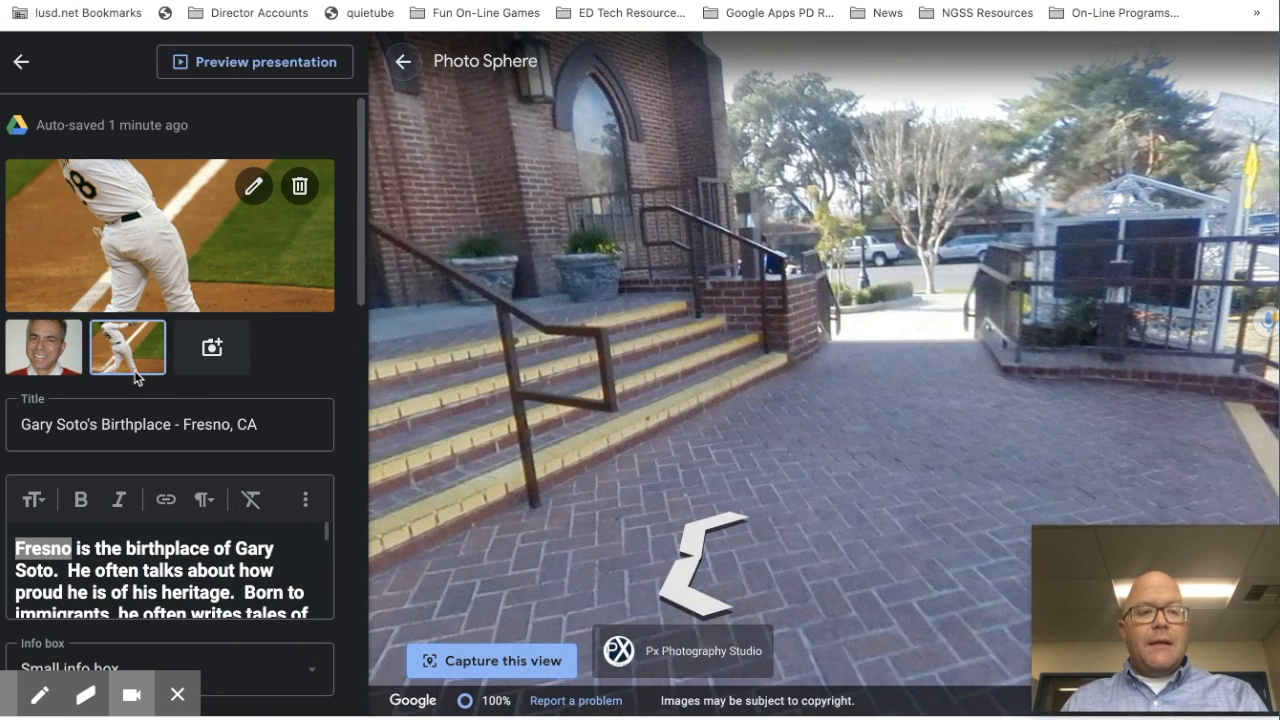
Step: Go back to the My Favorite Authors overview and open the New feature dropdown
left_click(20, 60)
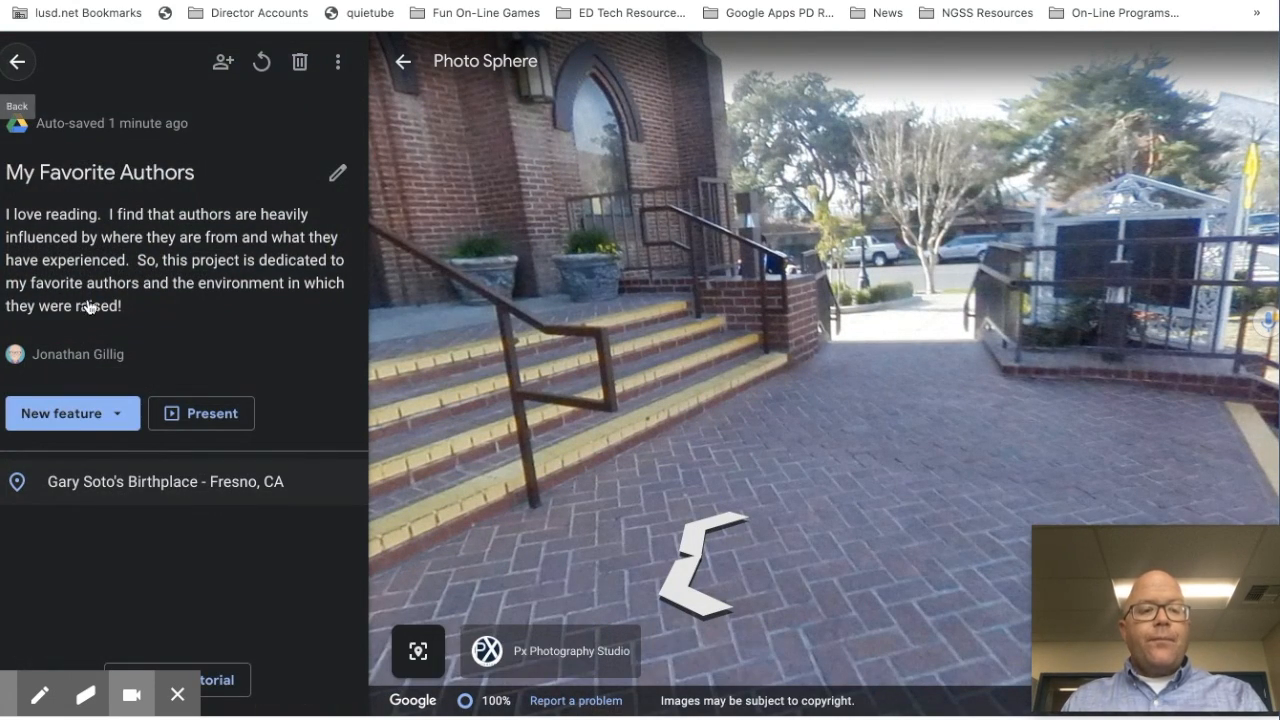
left_click(118, 414)
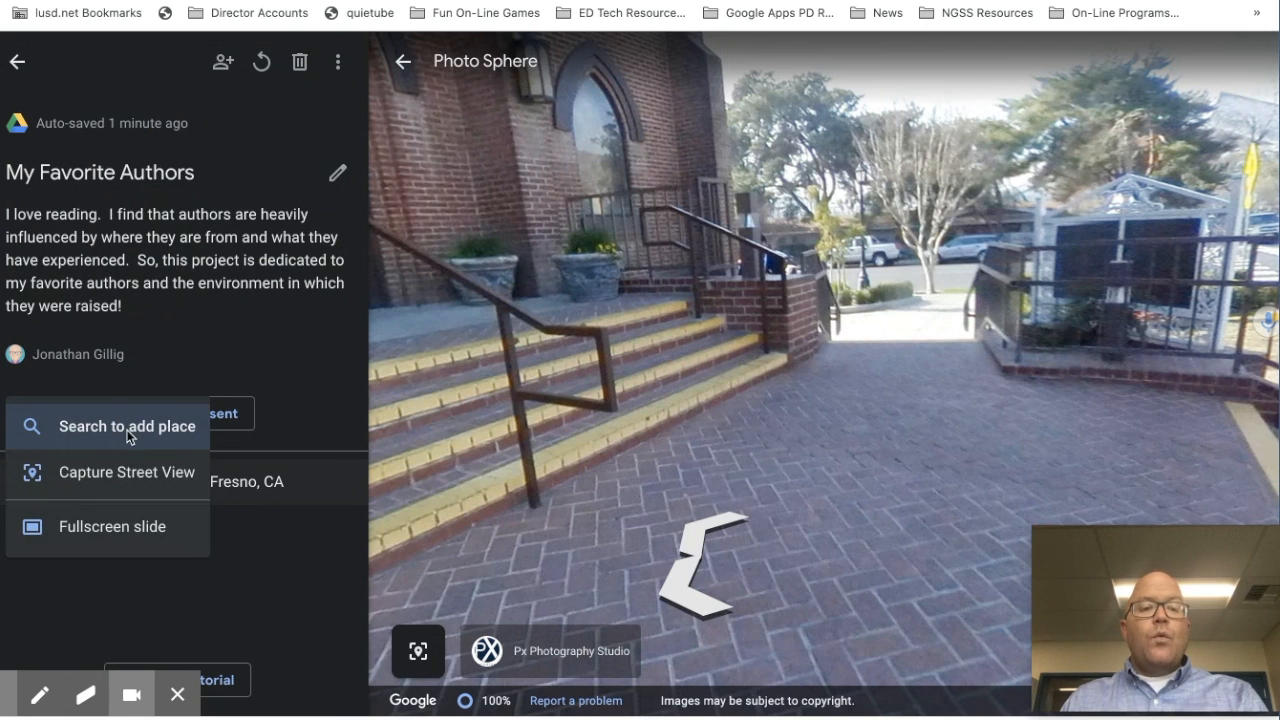